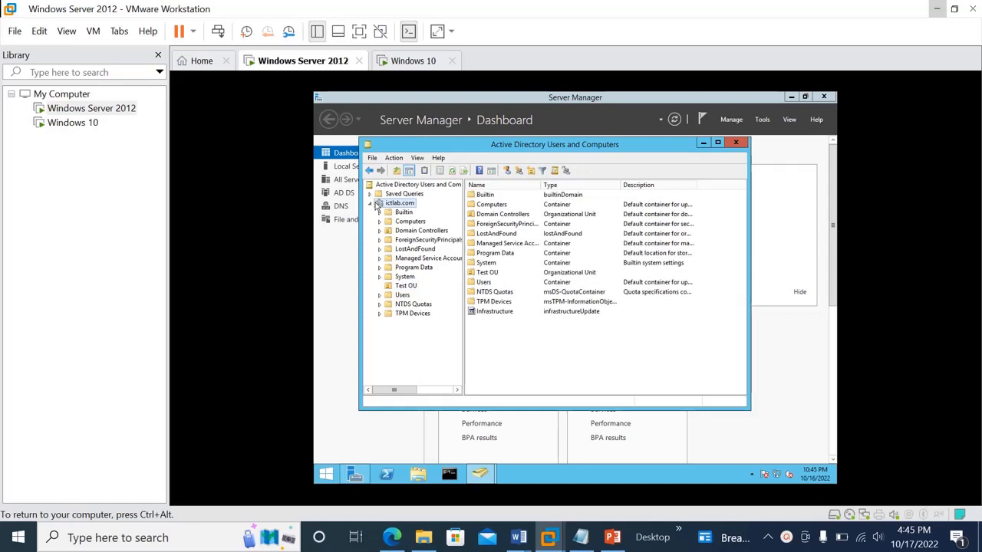
Step: Create an organizational unit named "Testing OU" directly under the ictlab.com domain
right_click(377, 204)
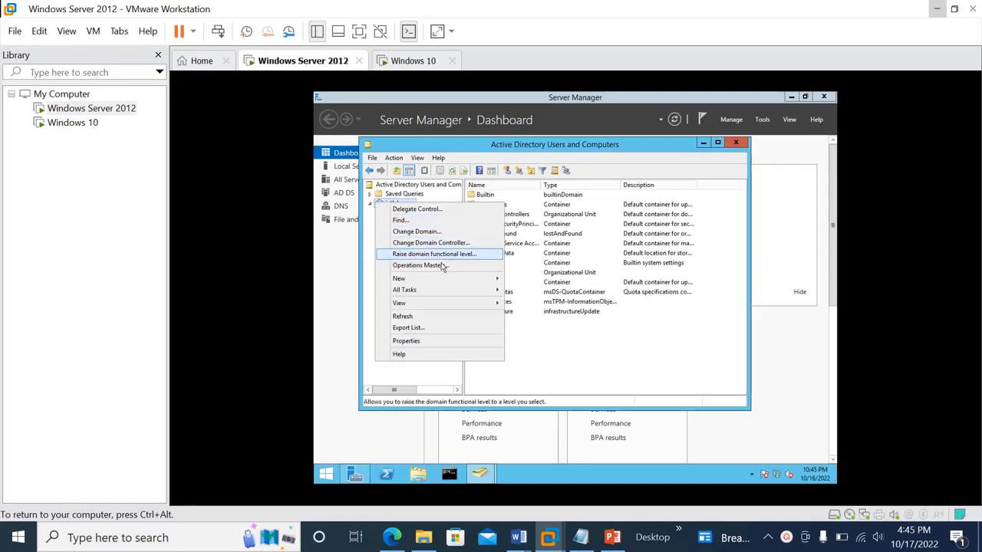
mouse_move(491, 279)
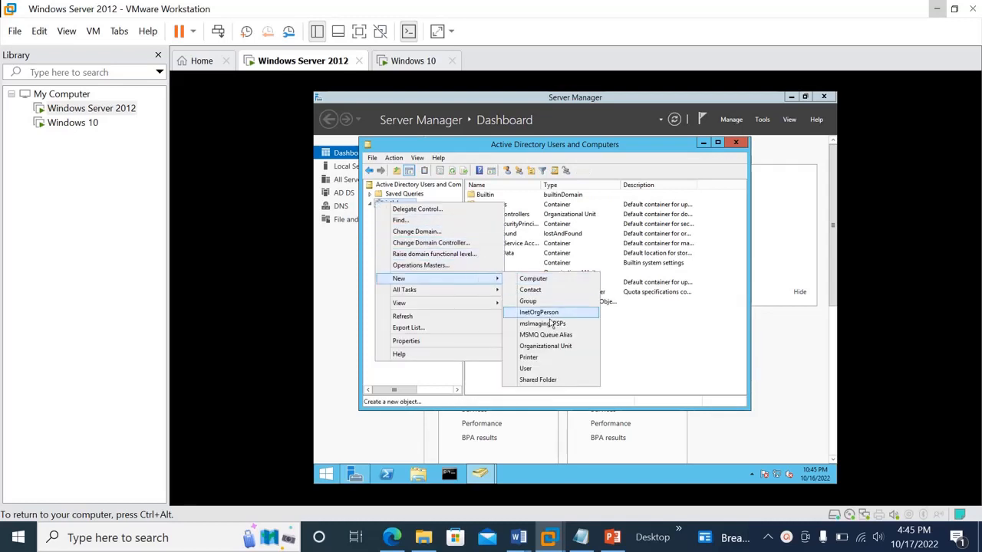
left_click(558, 346)
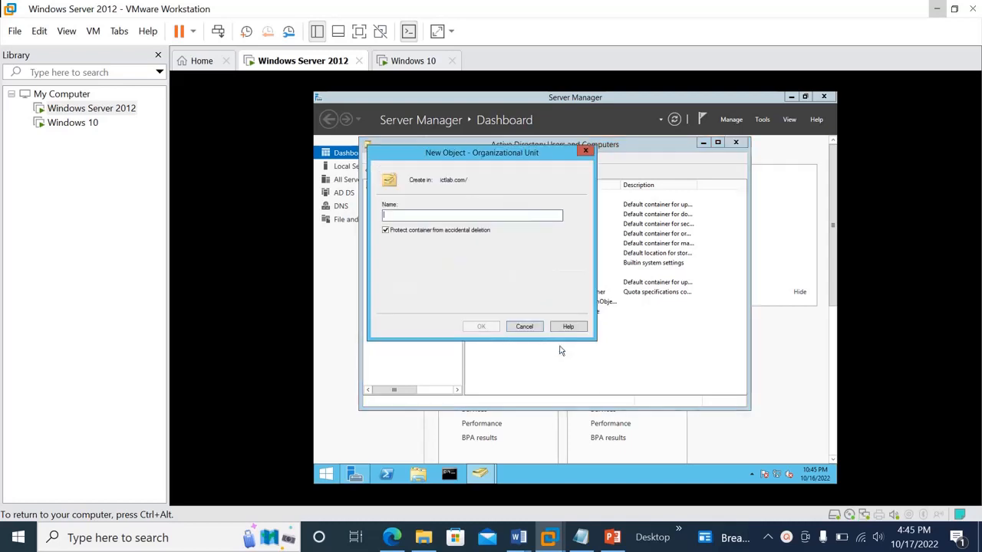
type("Test O")
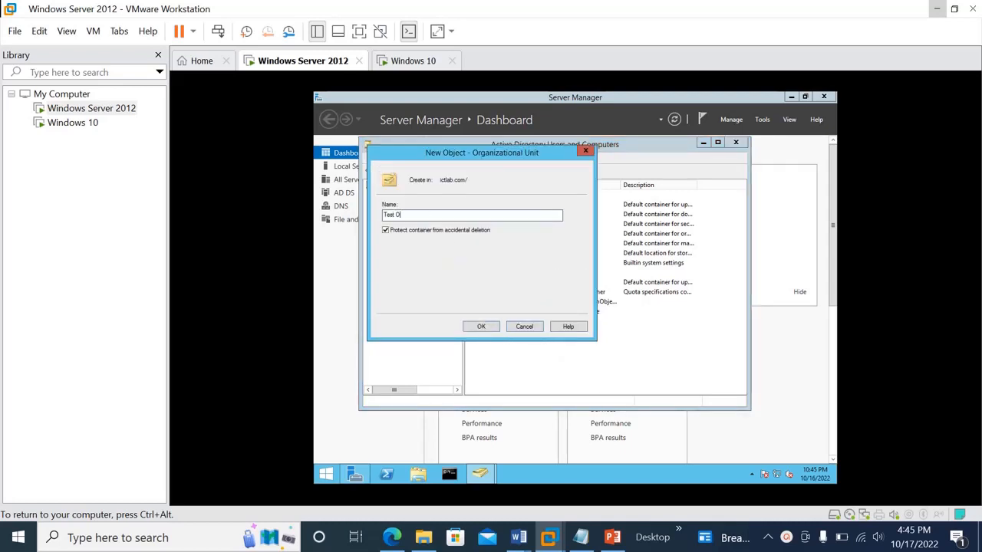
key("BackSpace")
key("BackSpace")
type("estinh")
key("BackSpace")
left_click(483, 327)
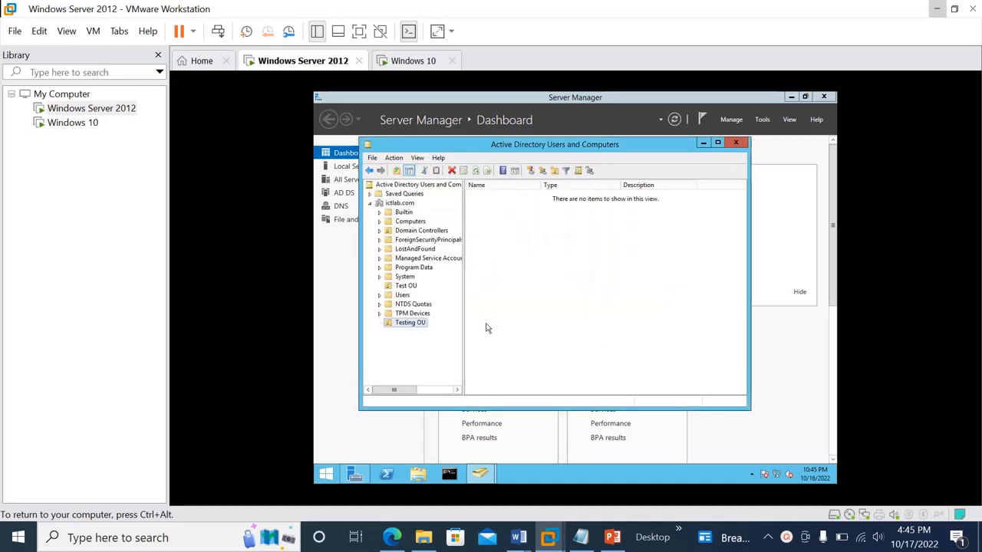
Step: Create a nested organizational unit named "Domain user" inside Testing OU
right_click(400, 325)
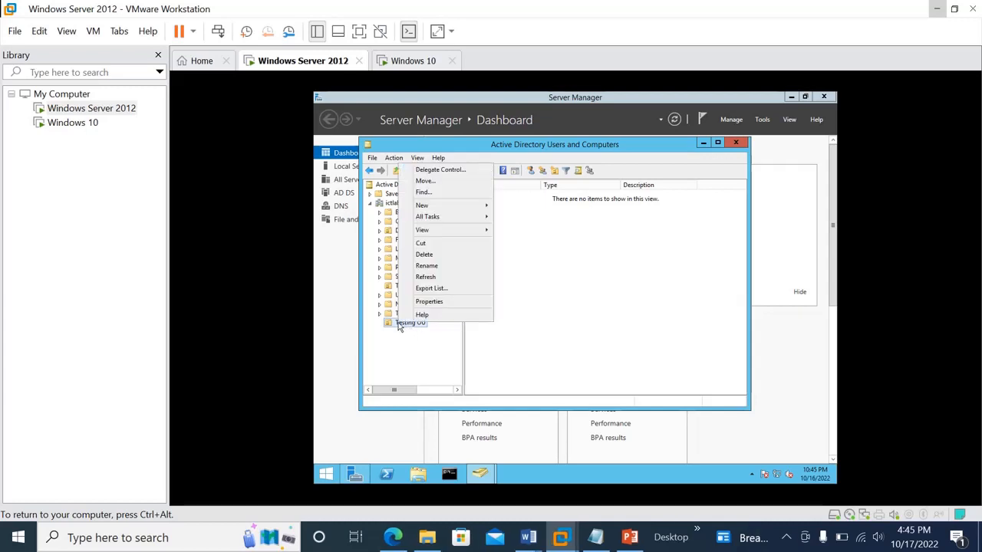
mouse_move(485, 208)
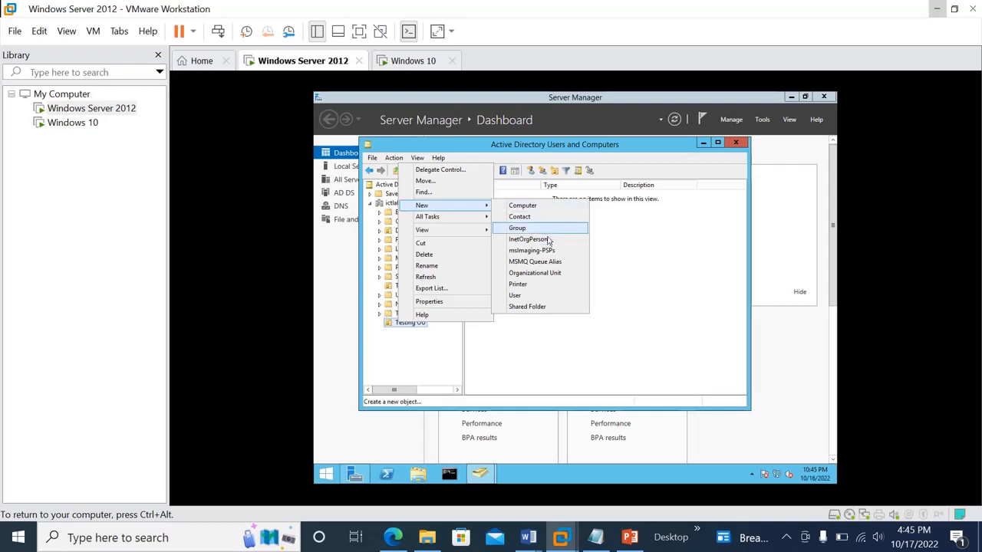
left_click(558, 278)
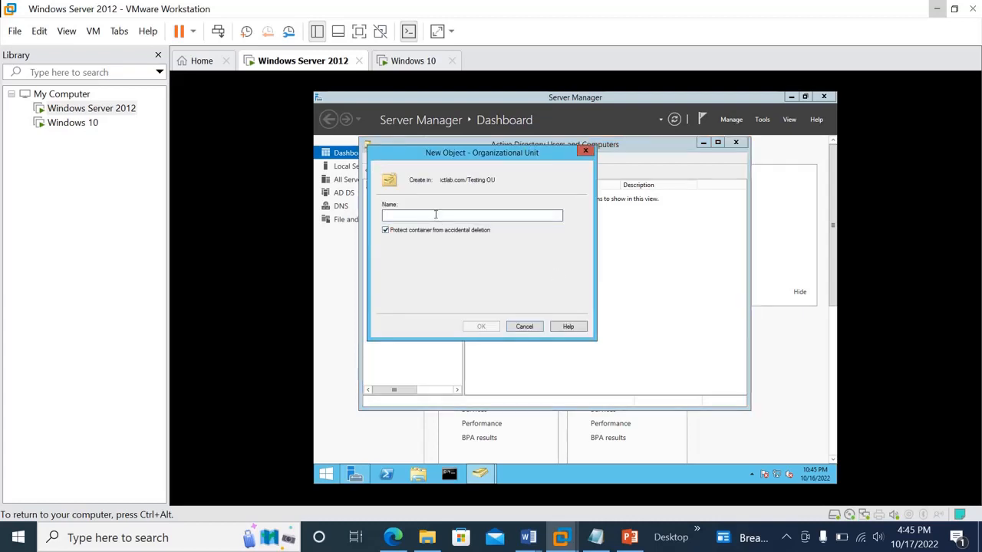
type("Domain")
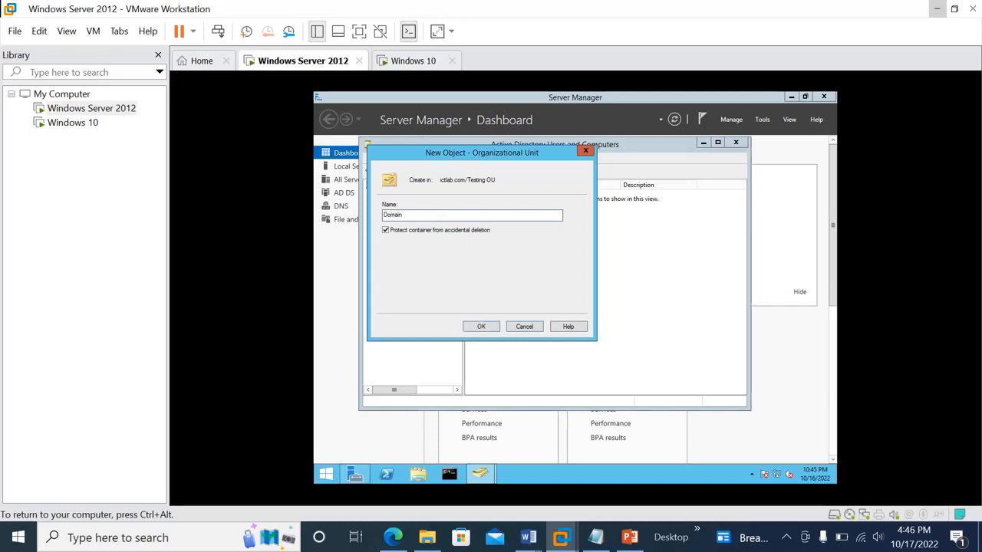
type(" user")
left_click(488, 326)
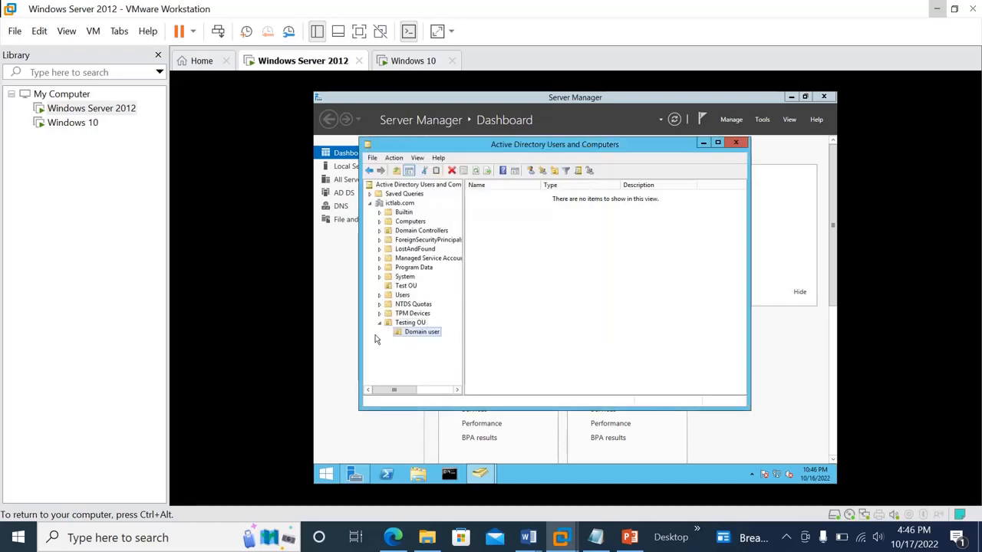
Step: Create a second nested organizational unit named "Domain Computers" inside Testing OU
left_click(409, 323)
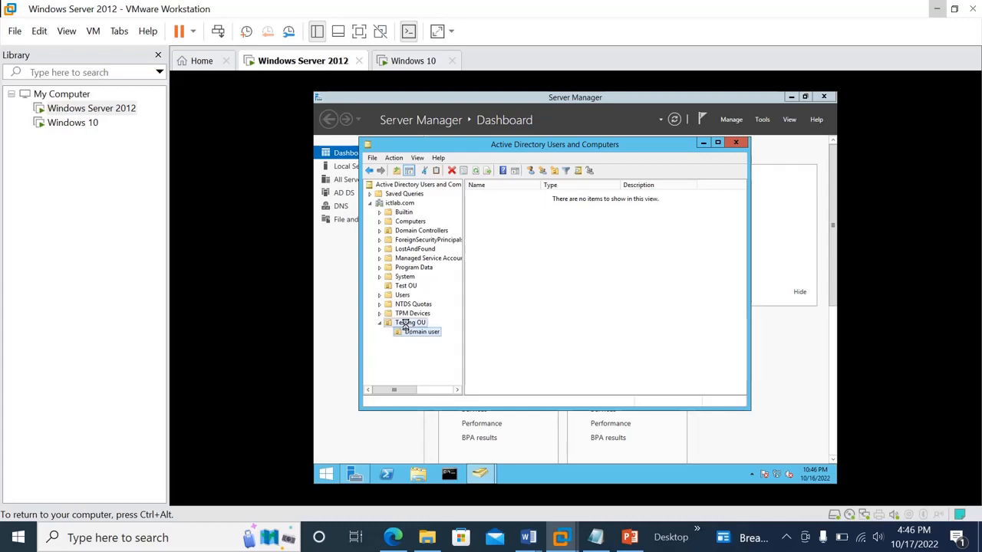
right_click(418, 322)
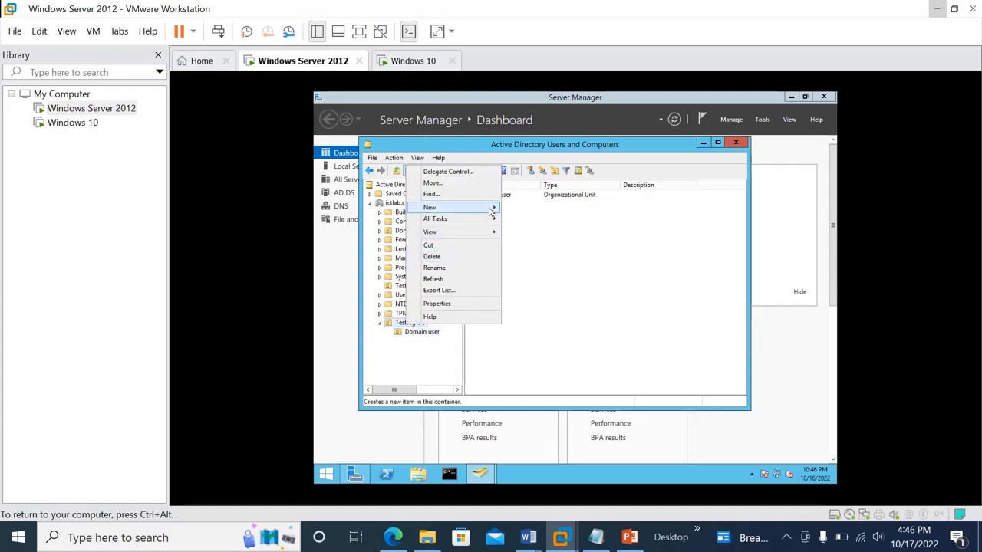
mouse_move(476, 207)
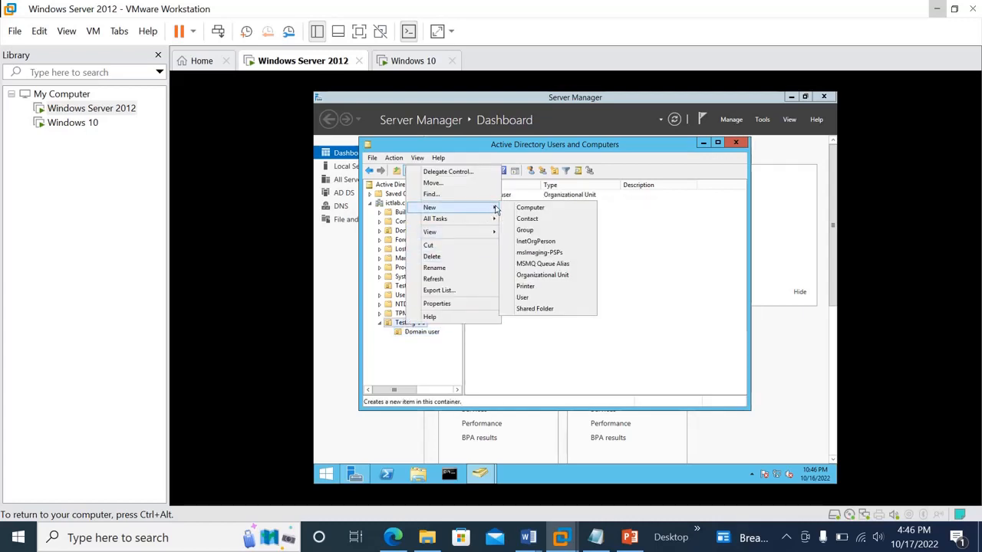
left_click(544, 274)
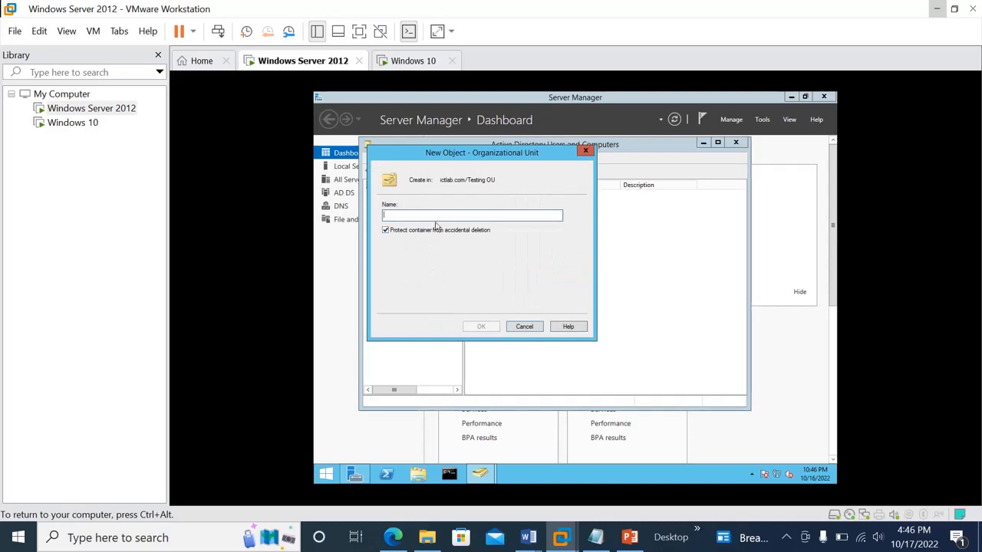
type("D")
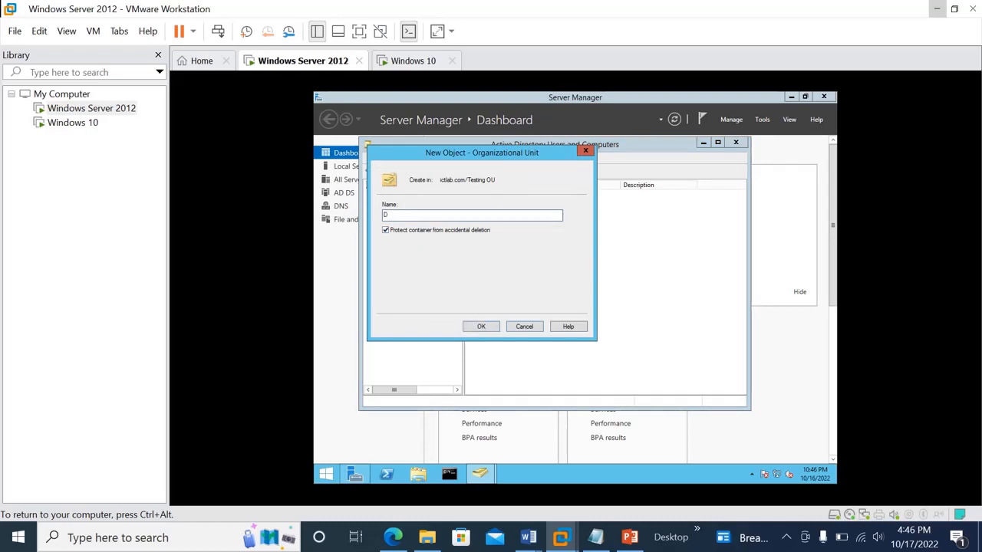
type("omain Computers")
left_click(481, 328)
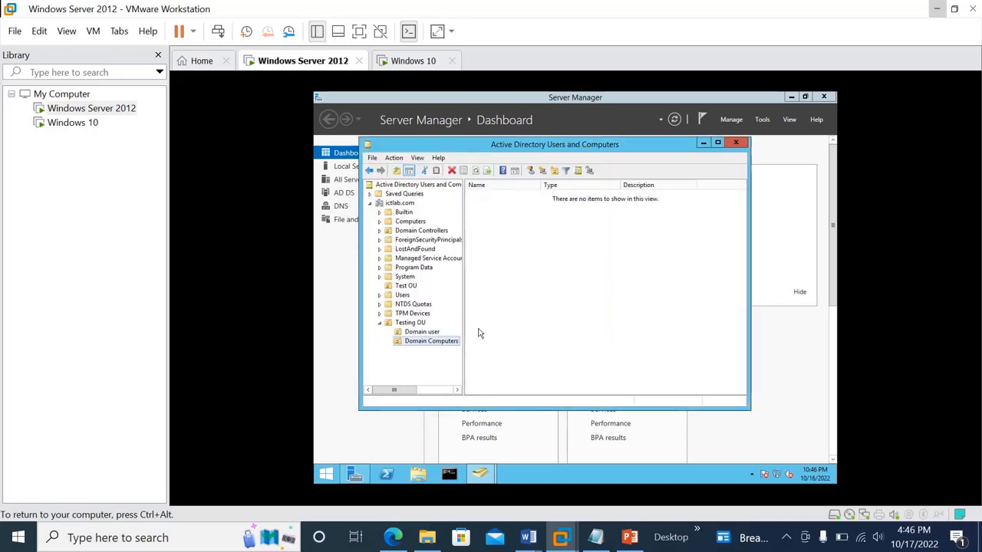
left_click(428, 335)
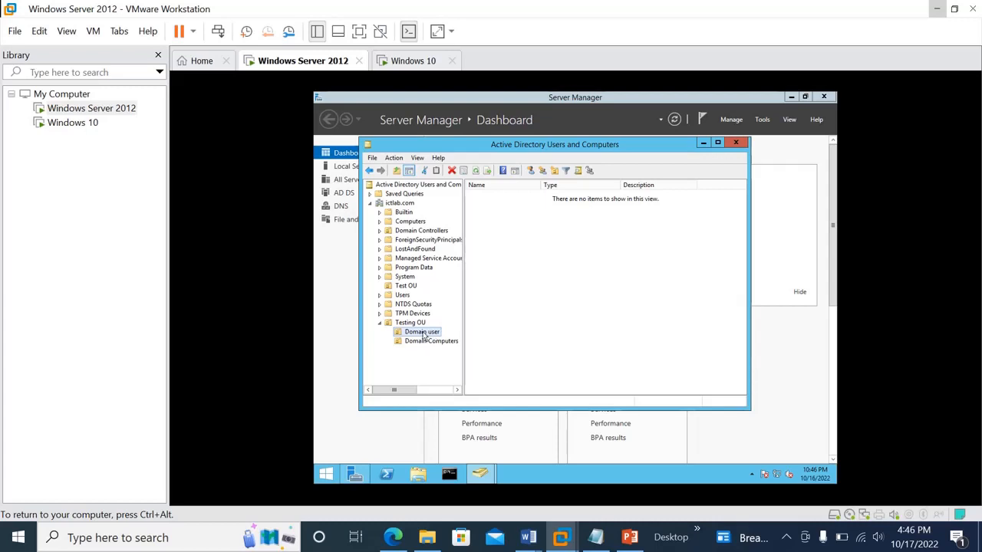
right_click(423, 334)
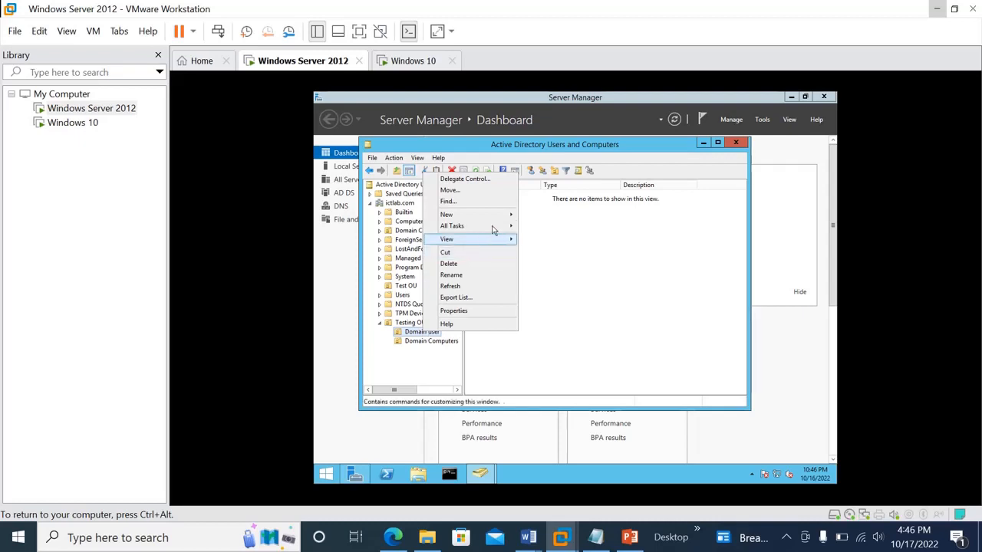
mouse_move(512, 220)
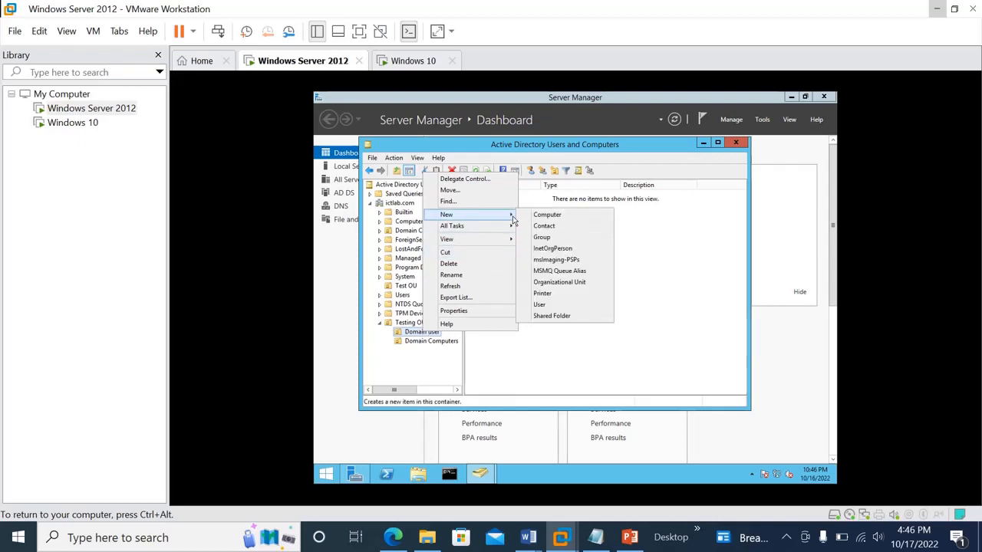
left_click(551, 306)
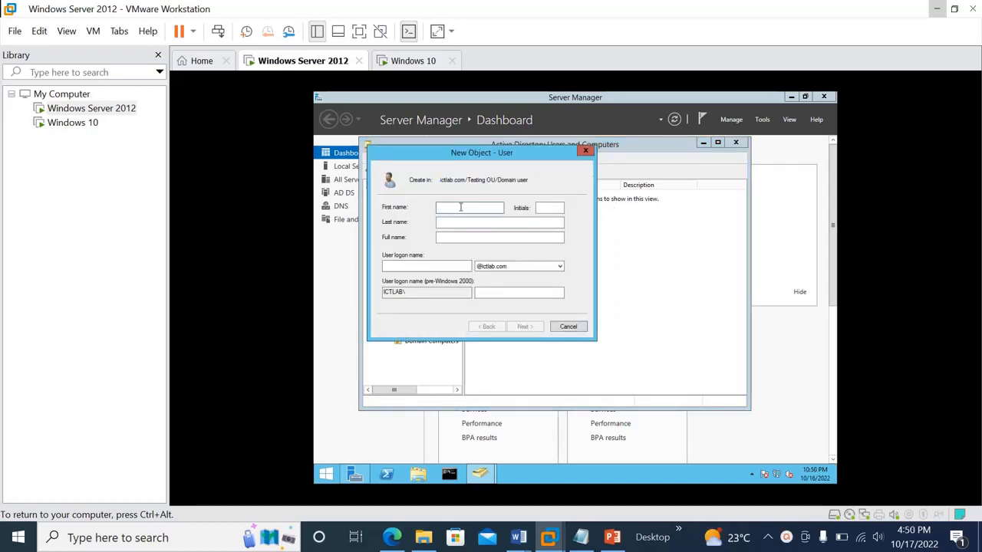
type("Jill")
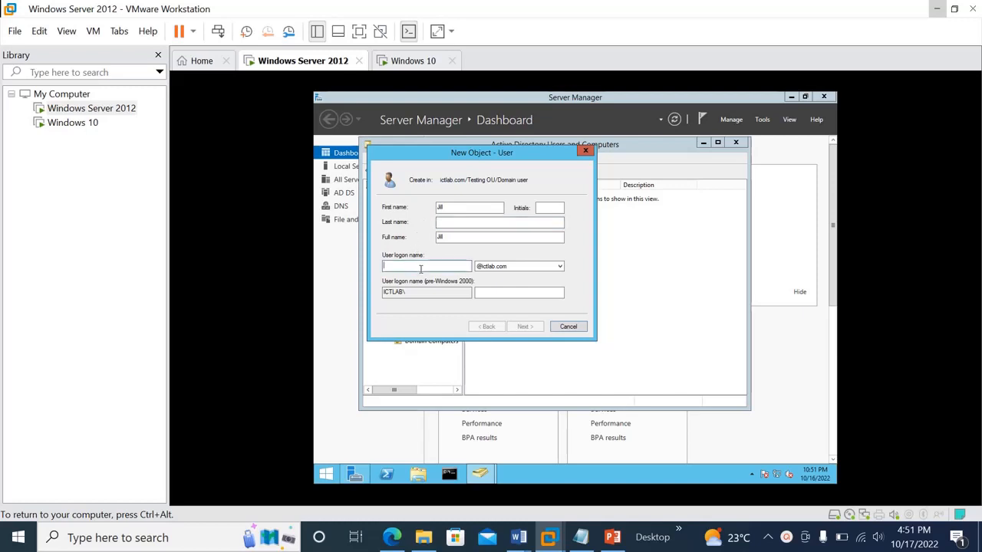
type("Jill")
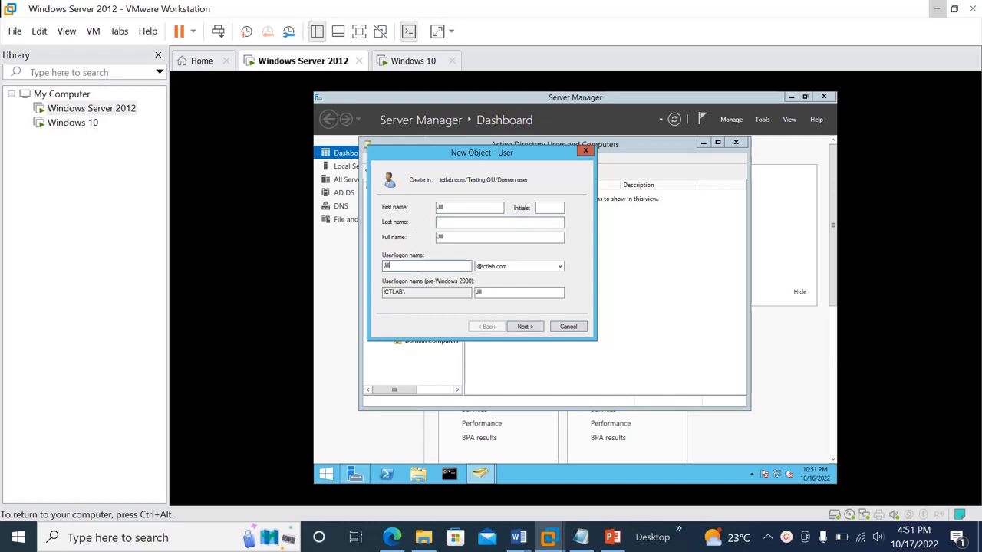
key("BackSpace")
key("BackSpace")
key("BackSpace")
key("BackSpace")
type("j")
left_click(521, 328)
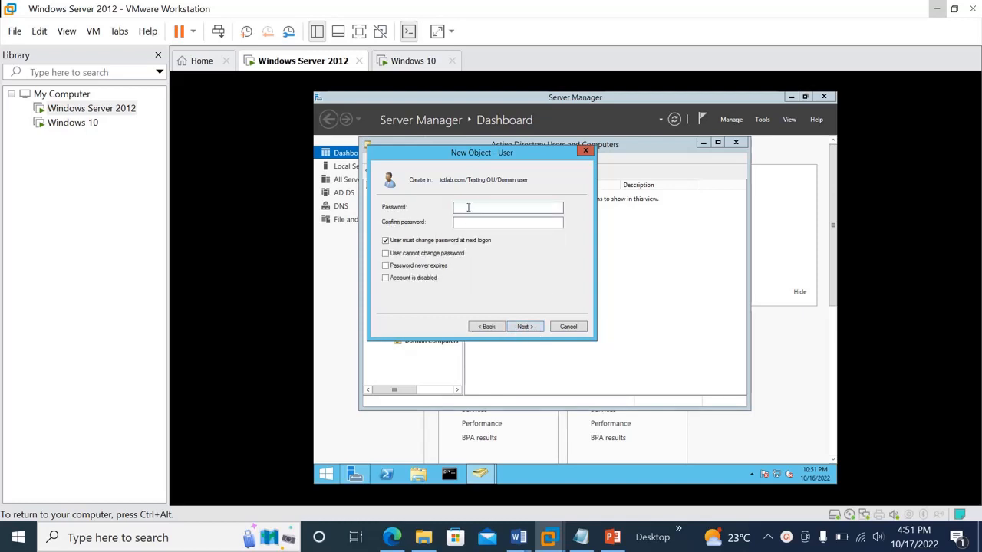
Step: Enter and confirm the account password, replace the change-at-next-logon requirement with "User cannot change password", and finish creating the user
left_click(390, 241)
type("••••")
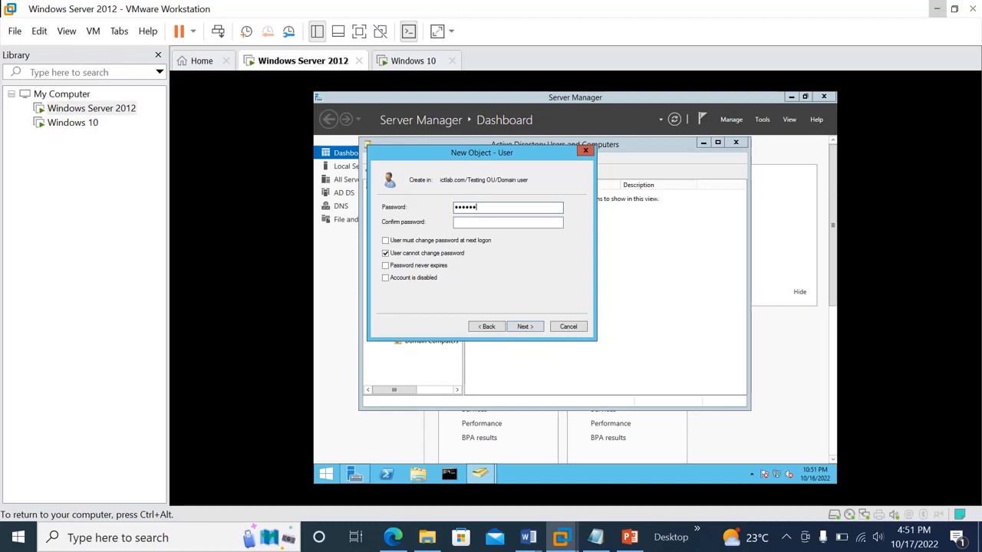
type("•••••")
left_click(483, 225)
type("•••••••••")
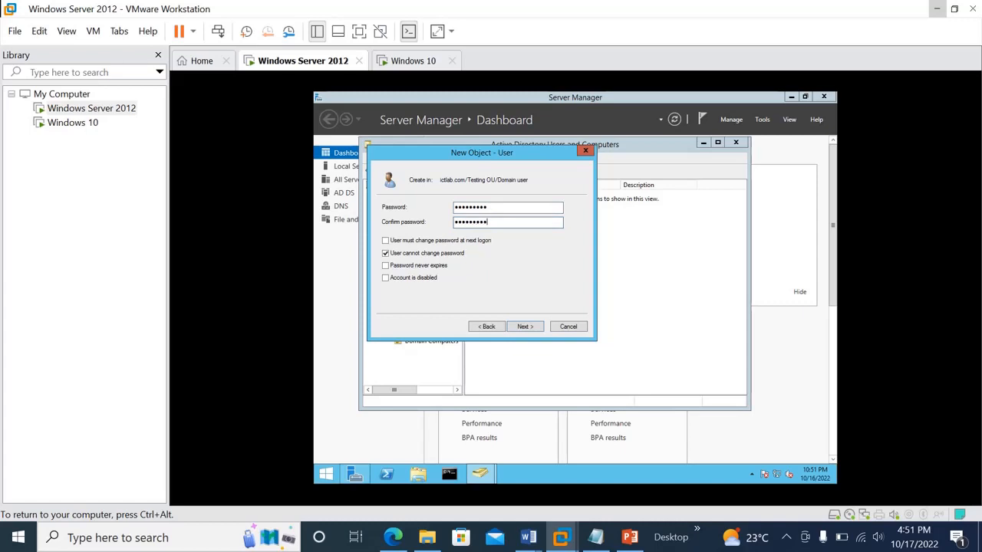
left_click(524, 326)
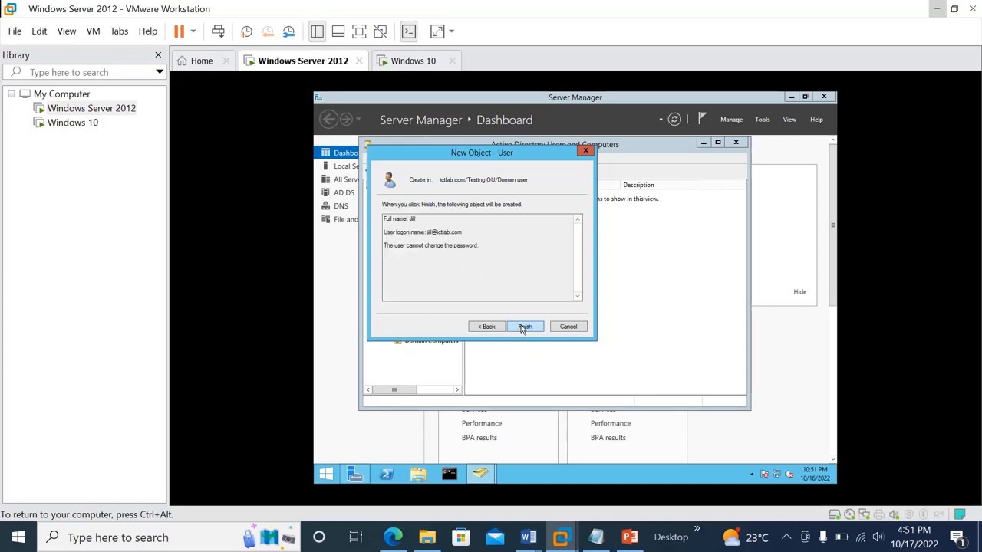
left_click(524, 326)
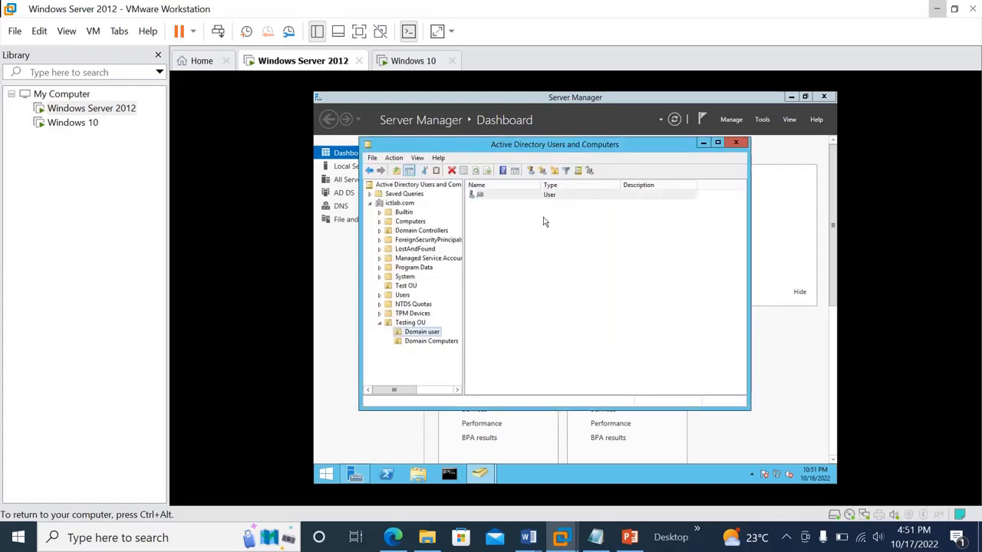
Step: Start a second new user in the Domain user OU, entering the first name and matching lowercase logon name
right_click(406, 332)
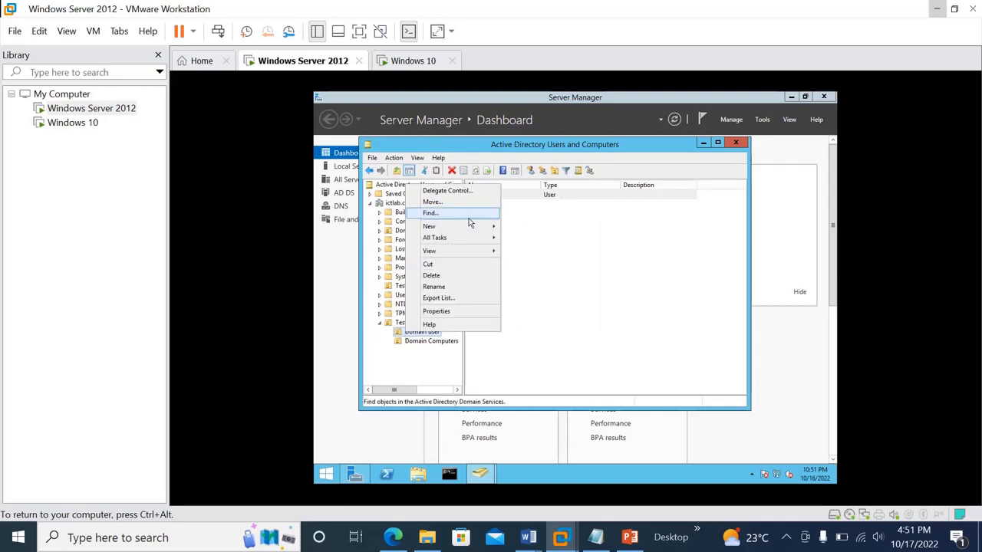
mouse_move(491, 227)
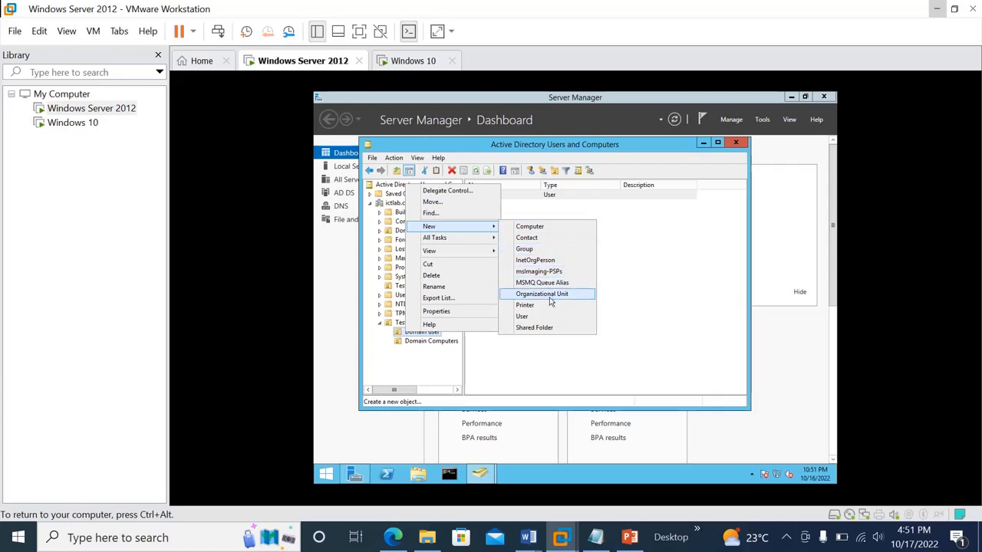
left_click(524, 316)
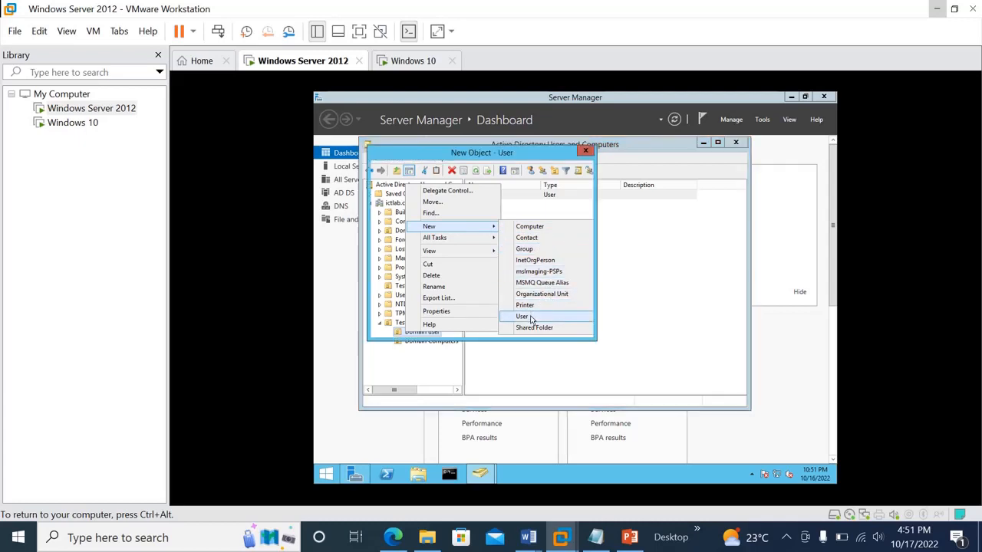
type("Marr")
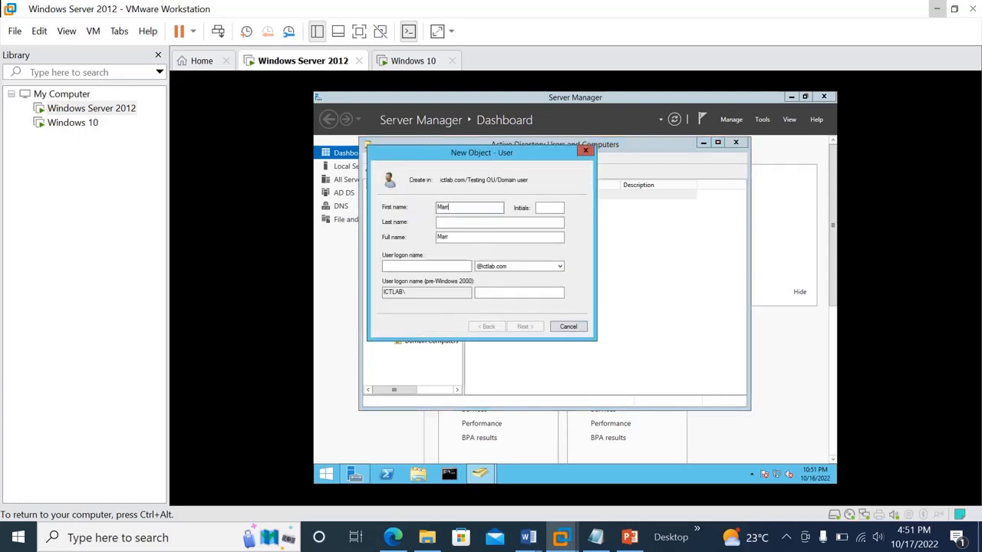
type("y")
key("BackSpace")
key("BackSpace")
key("BackSpace")
key("BackSpace")
key("BackSpace")
type("Lilly")
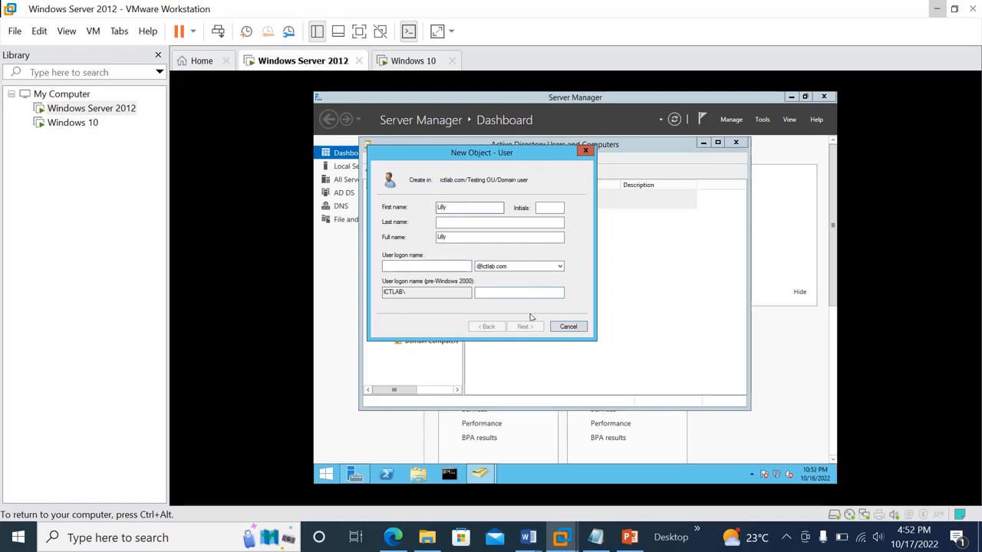
left_click(454, 266)
type("lilly")
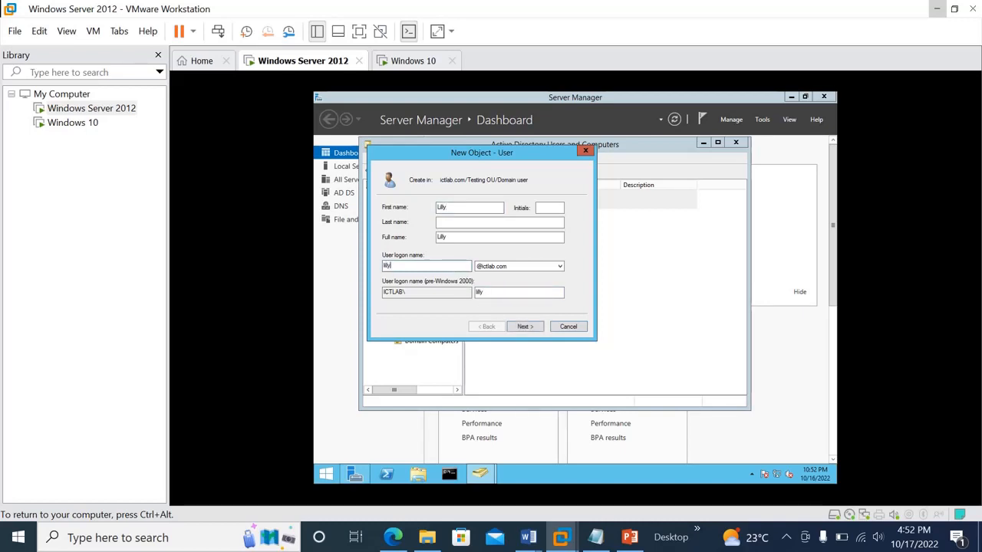
left_click(526, 327)
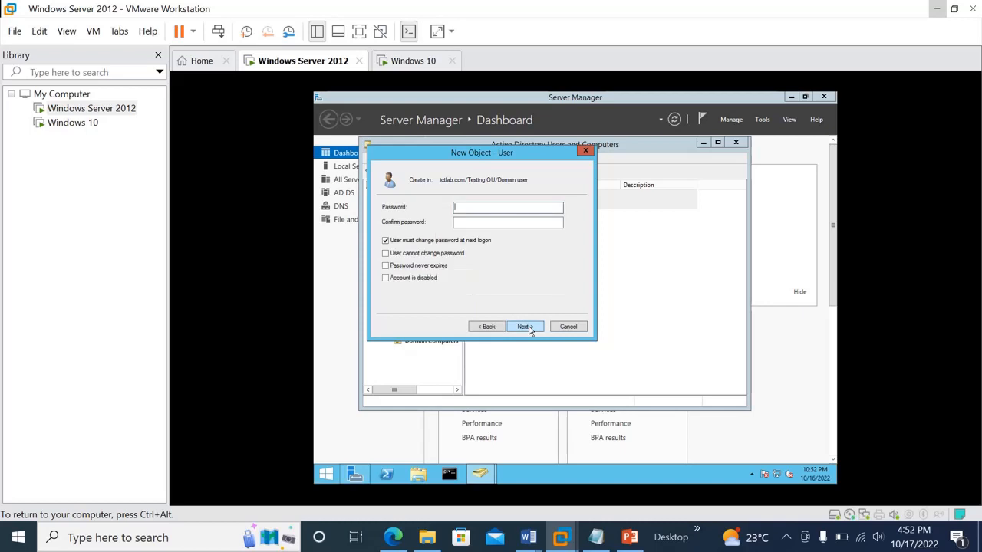
Step: Enter and confirm the second user's password, replace the change-at-next-logon requirement with "User cannot change password", and finish creating the account
left_click(528, 327)
left_click(487, 326)
type("P")
left_click(386, 254)
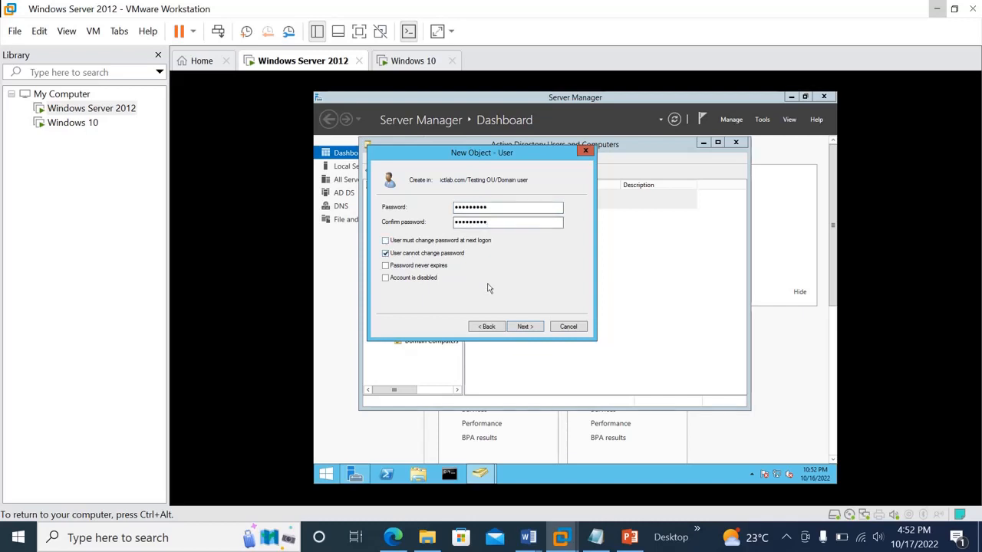
left_click(525, 326)
left_click(526, 327)
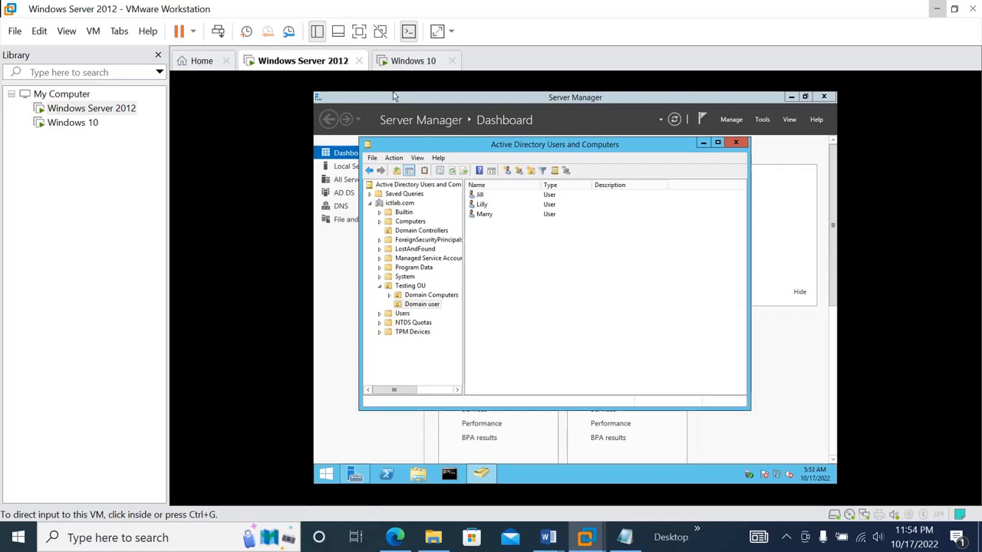
Step: Switch to the Windows 10 VM and sign in as Other user with an ICTLAB domain logon name and the account password
left_click(393, 96)
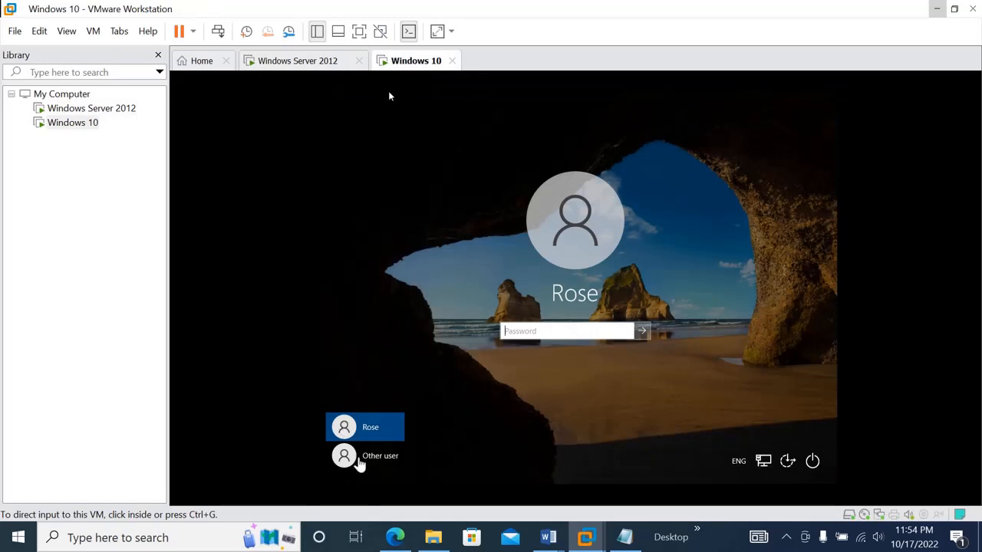
left_click(380, 459)
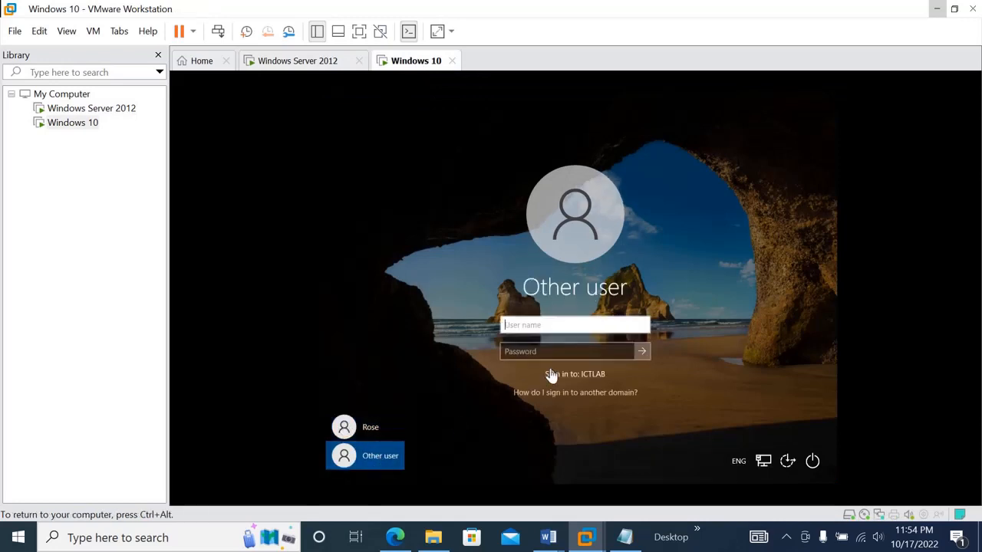
type("IC")
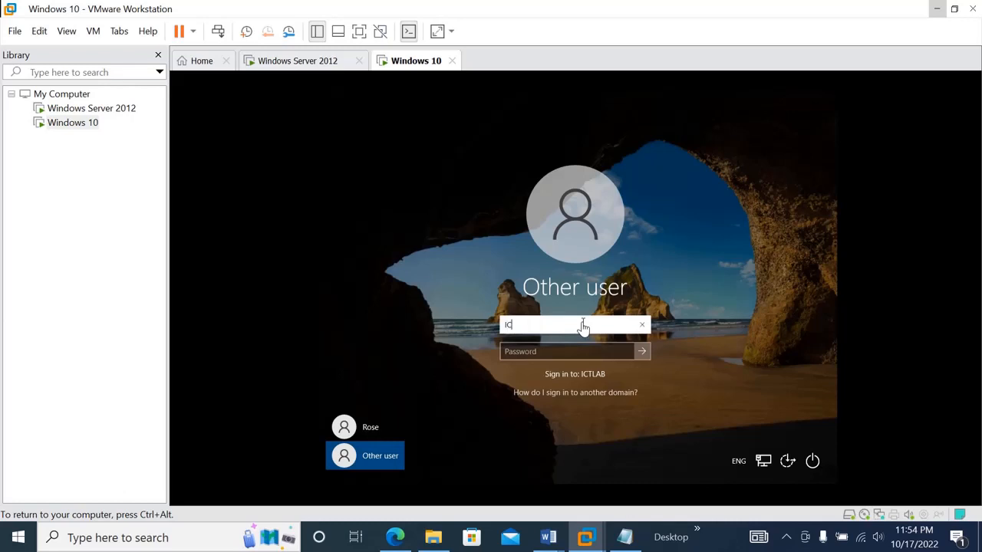
type("TLAB\\jill")
left_click(556, 353)
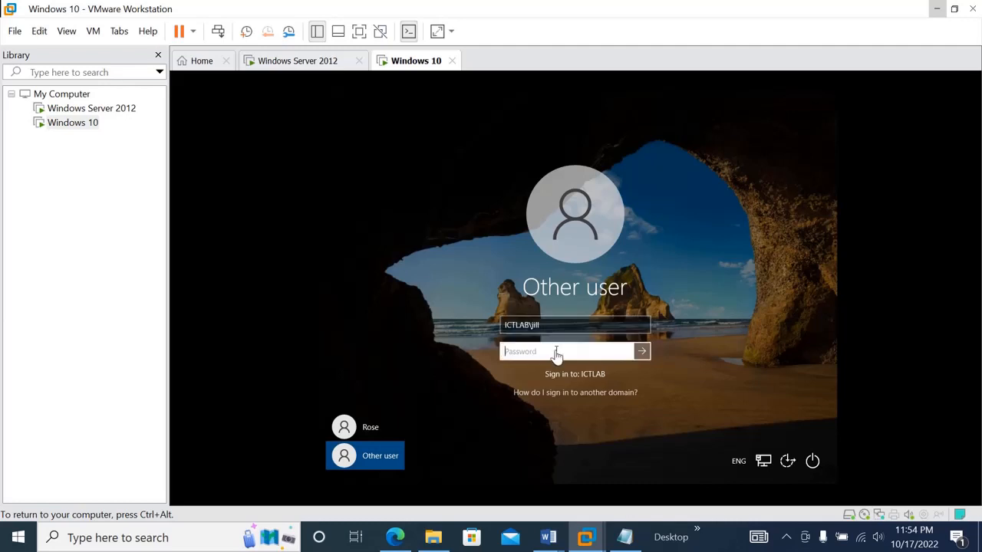
type("•")
key("Return")
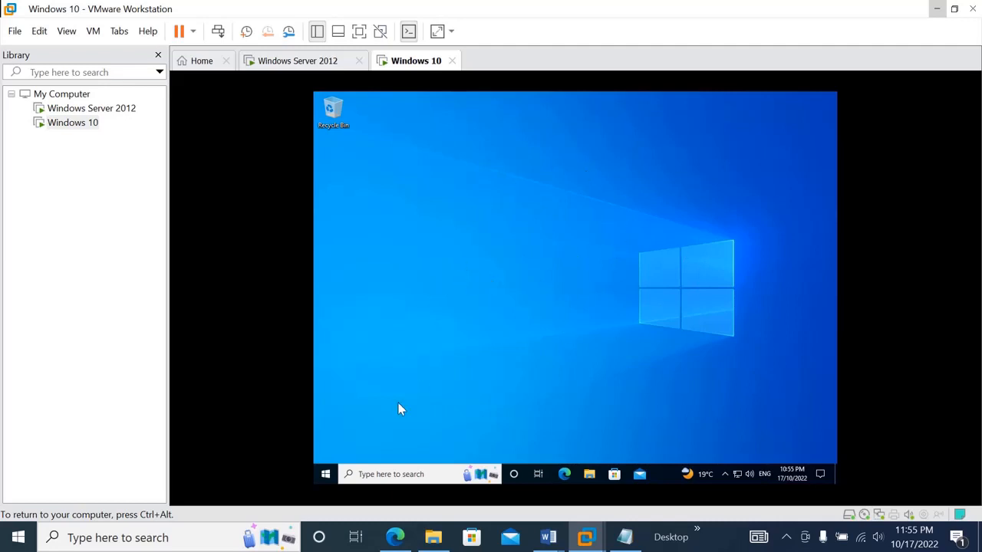
Step: Check which account is signed in to the Windows 10 VM and sign that domain user out
left_click(326, 474)
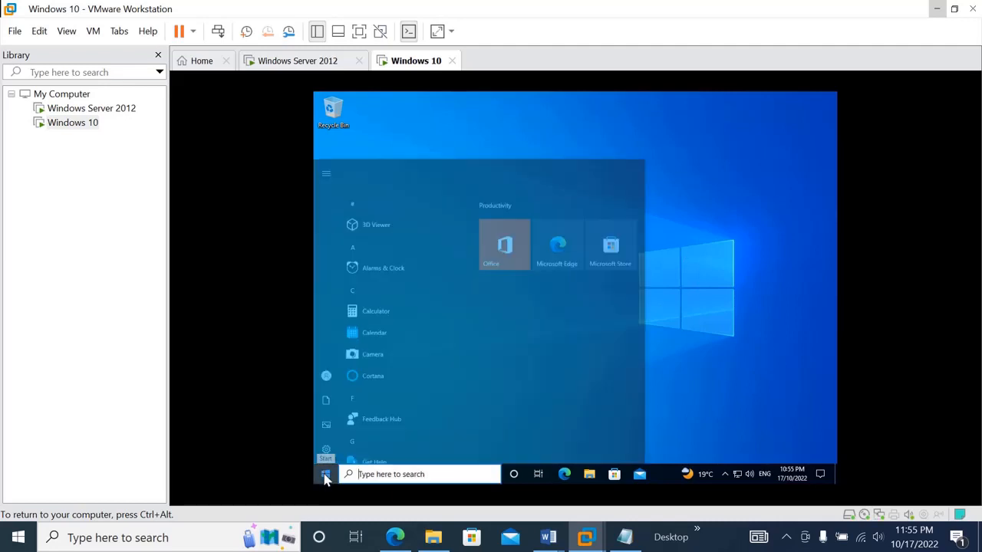
mouse_move(325, 353)
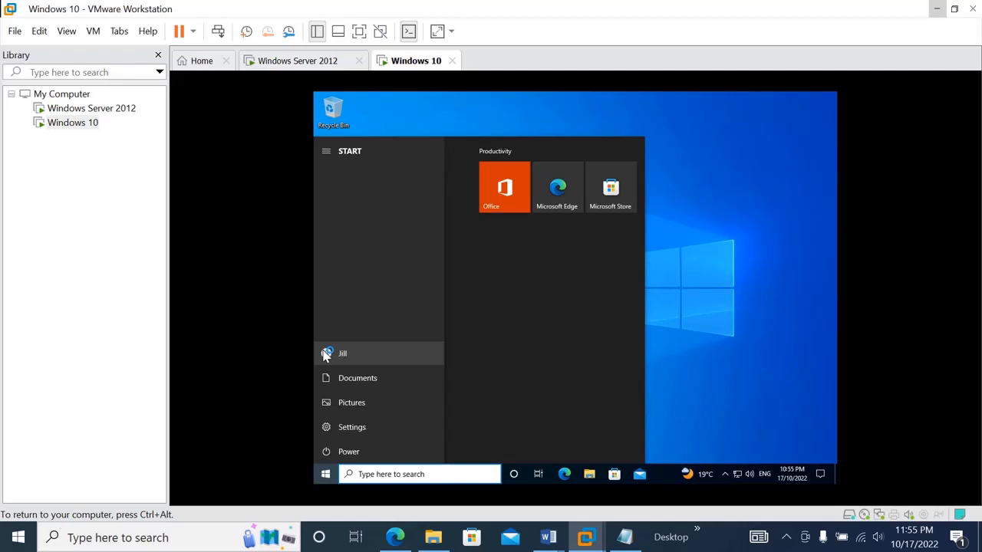
left_click(325, 353)
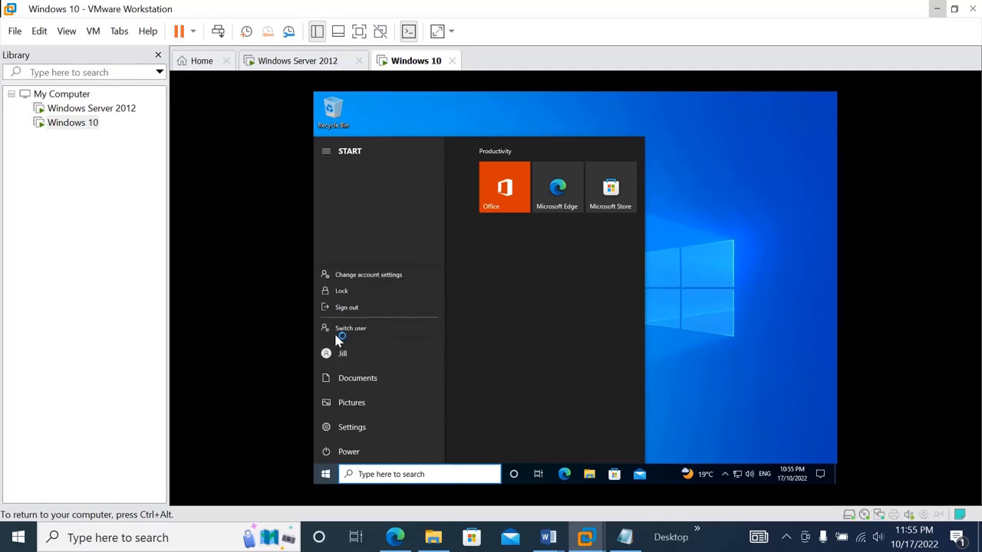
left_click(347, 309)
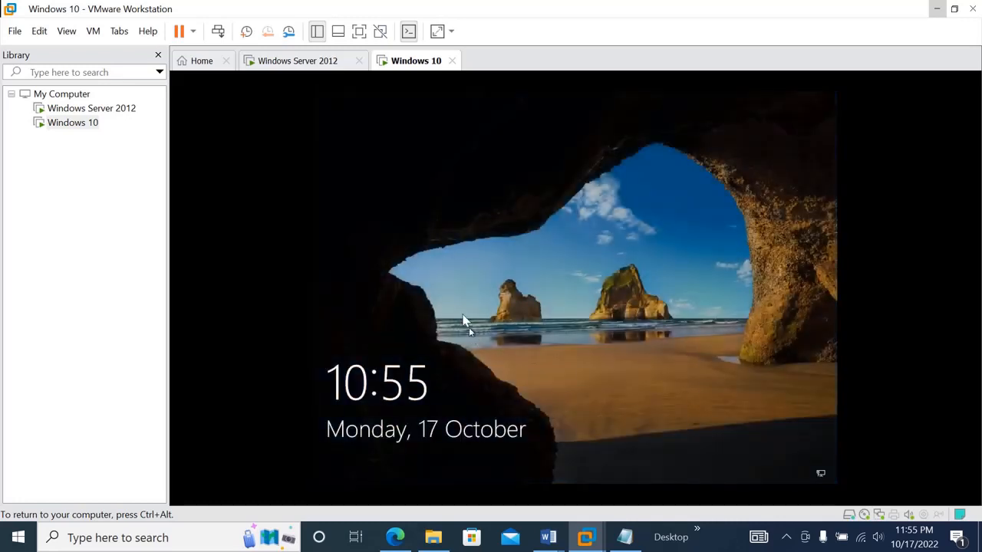
Step: Unlock the Windows 10 VM's sign-in screen, sign in with another ICTLAB domain account and its password, and check the signed-in account name
key("ctrl+alt")
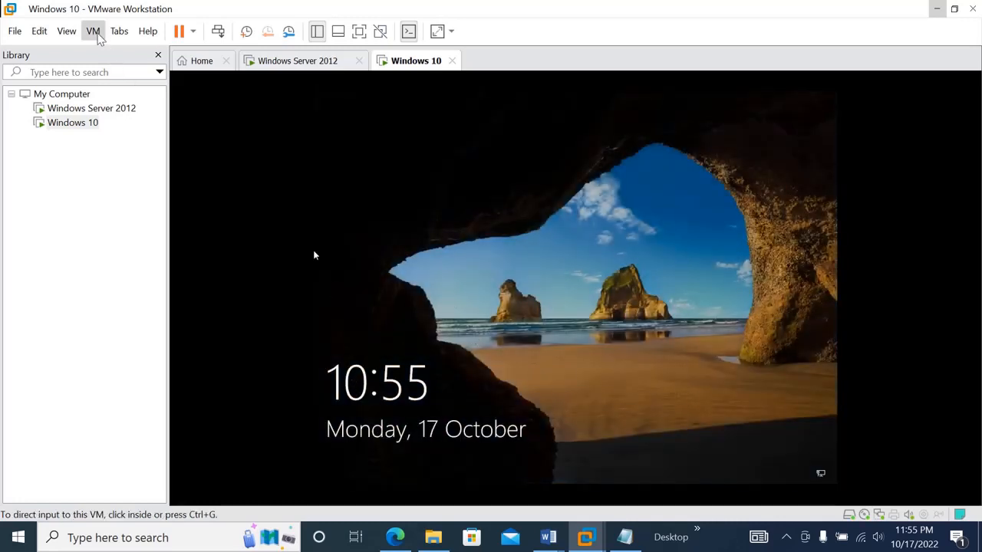
left_click(93, 30)
left_click(140, 100)
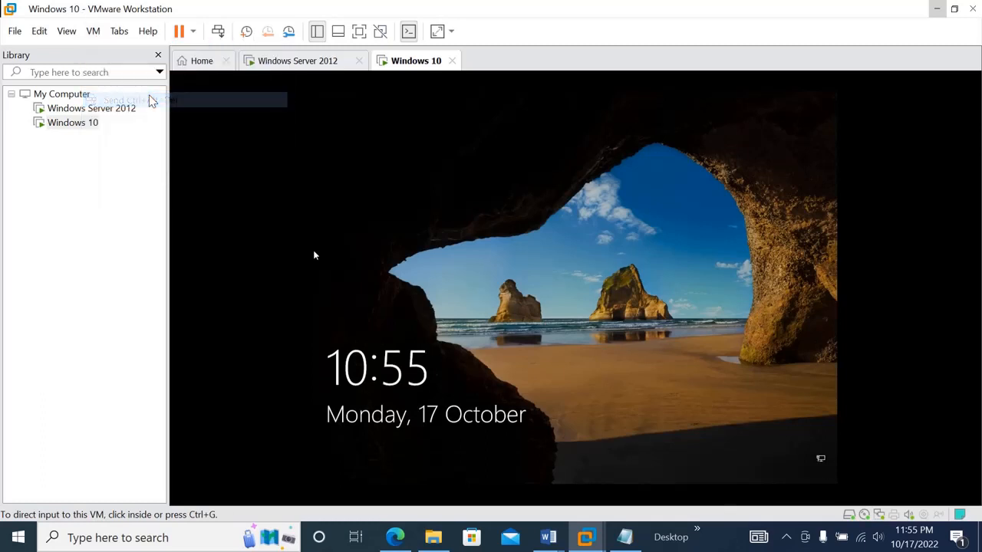
left_click(354, 456)
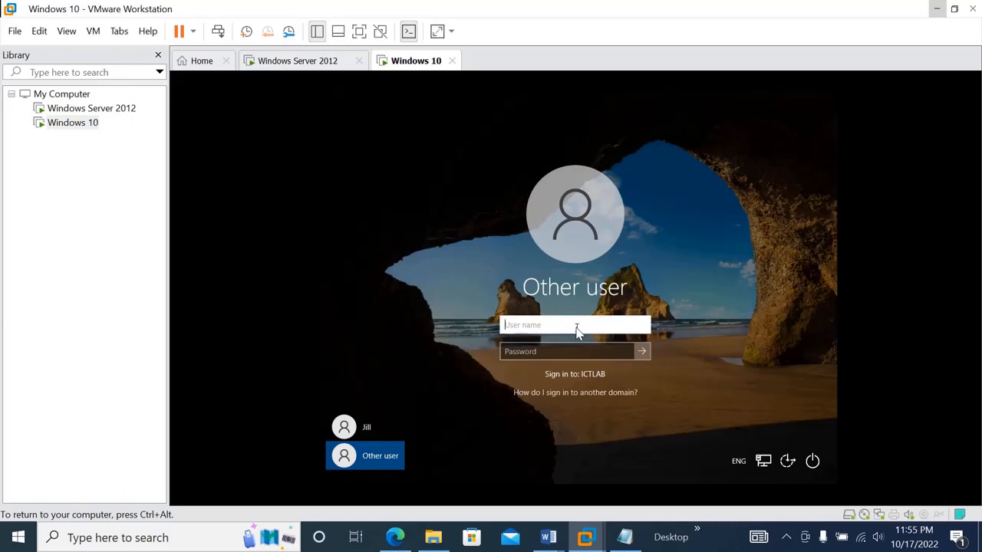
type("ICTLAB\\marry")
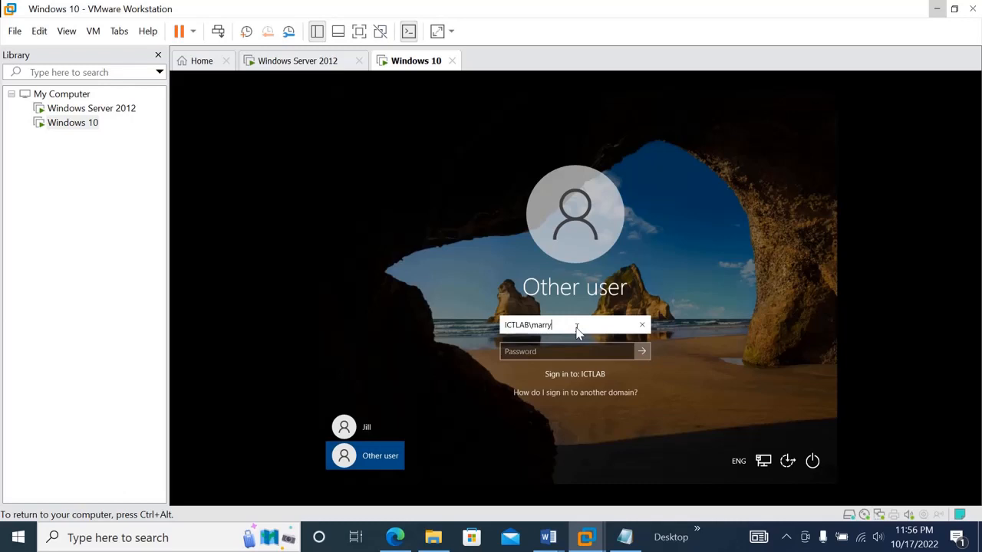
left_click(547, 355)
type("****")
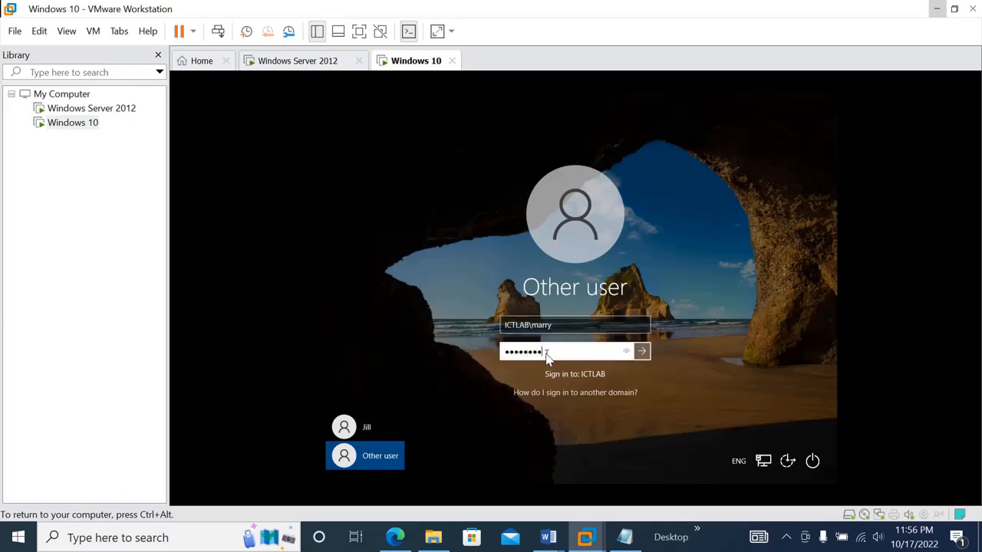
key("Return")
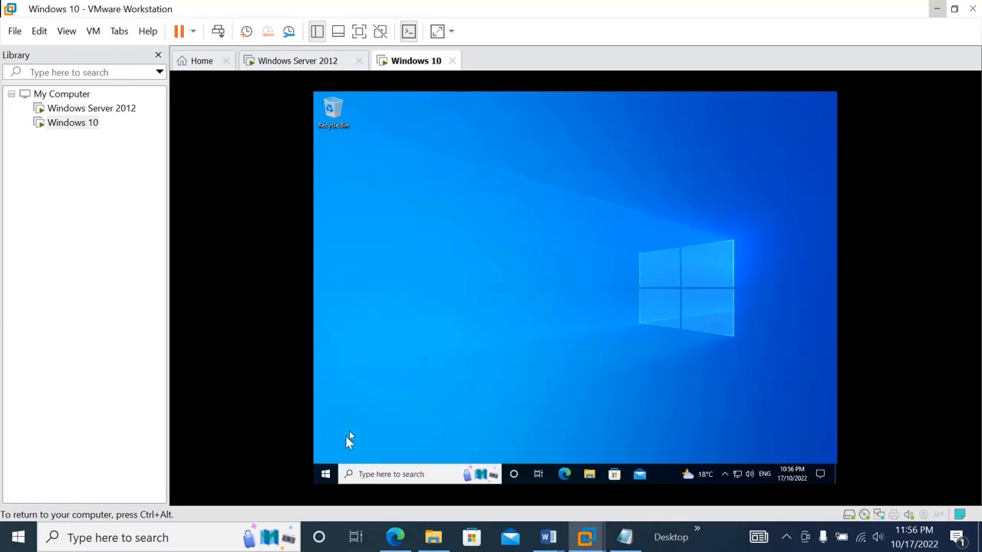
left_click(325, 473)
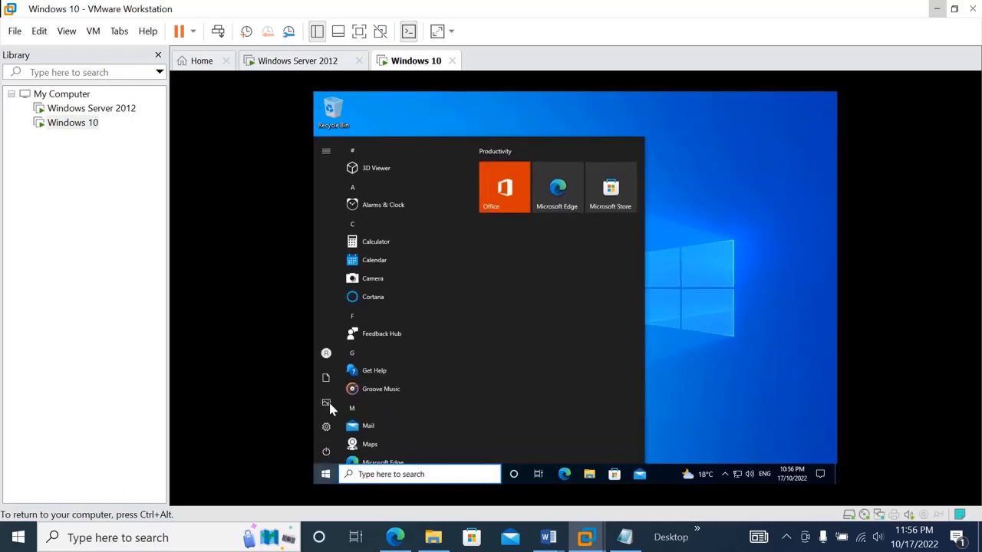
mouse_move(326, 355)
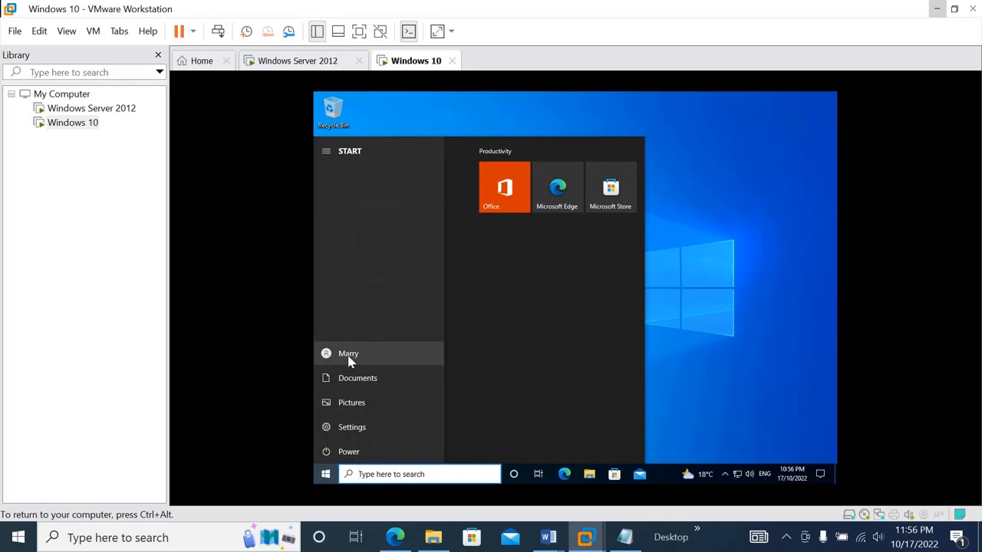
left_click(655, 292)
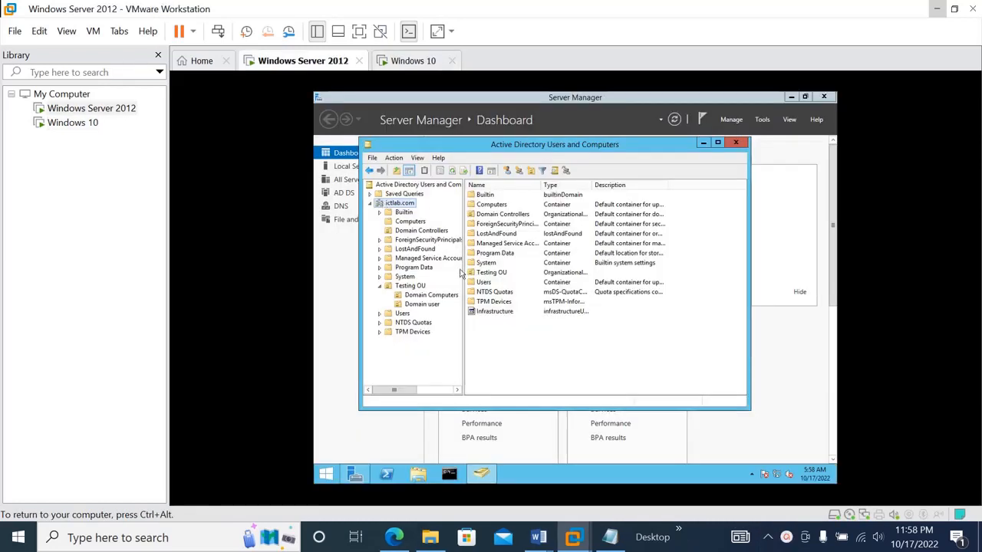
Step: On the Windows Server 2012 VM, move computer PC01 from the Computers container to the Domain Computers OU under Testing OU and view that OU
left_click(418, 304)
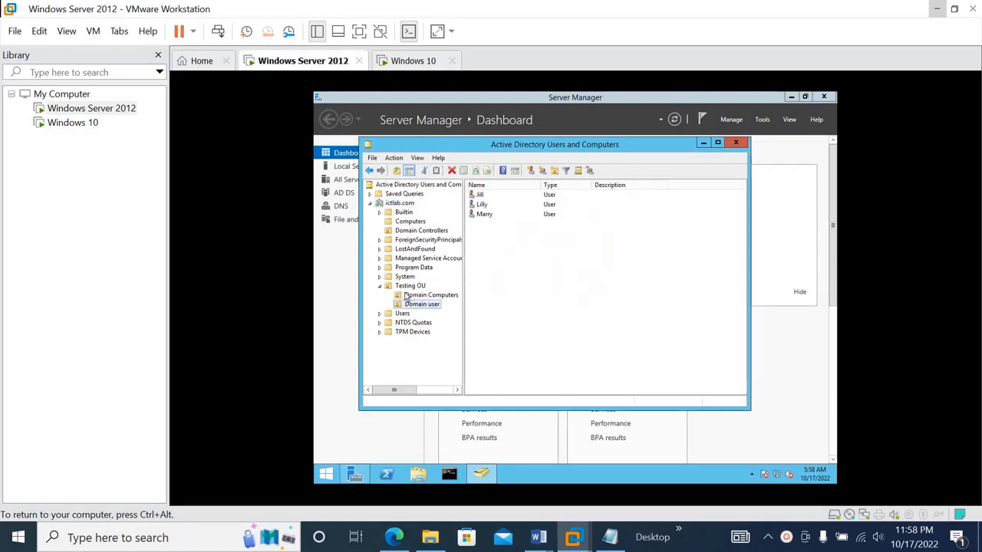
left_click(407, 297)
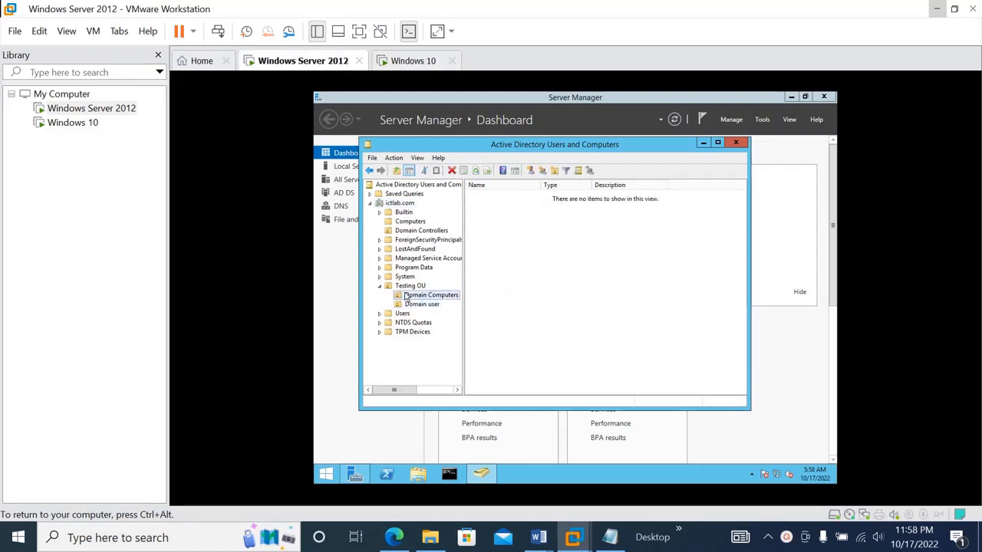
left_click(391, 223)
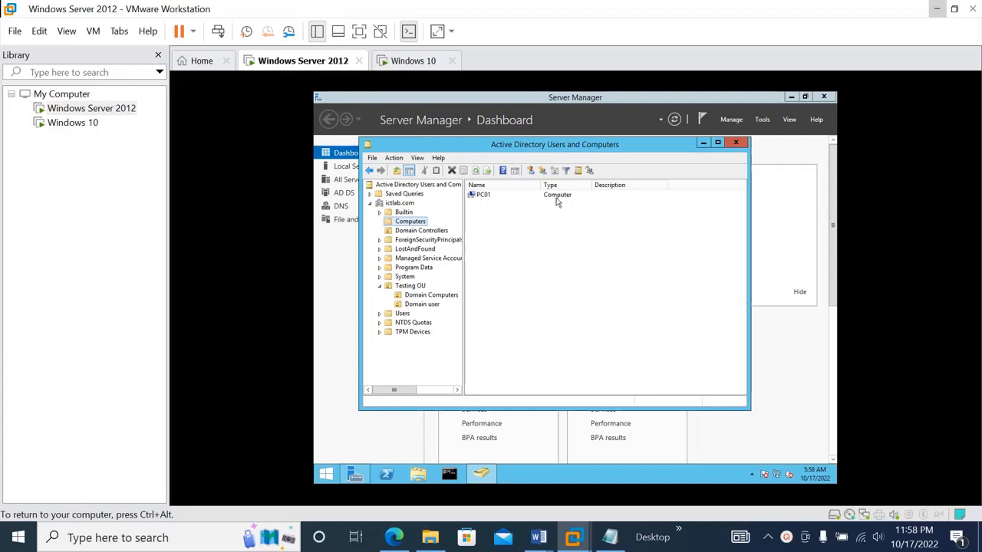
left_click(472, 197)
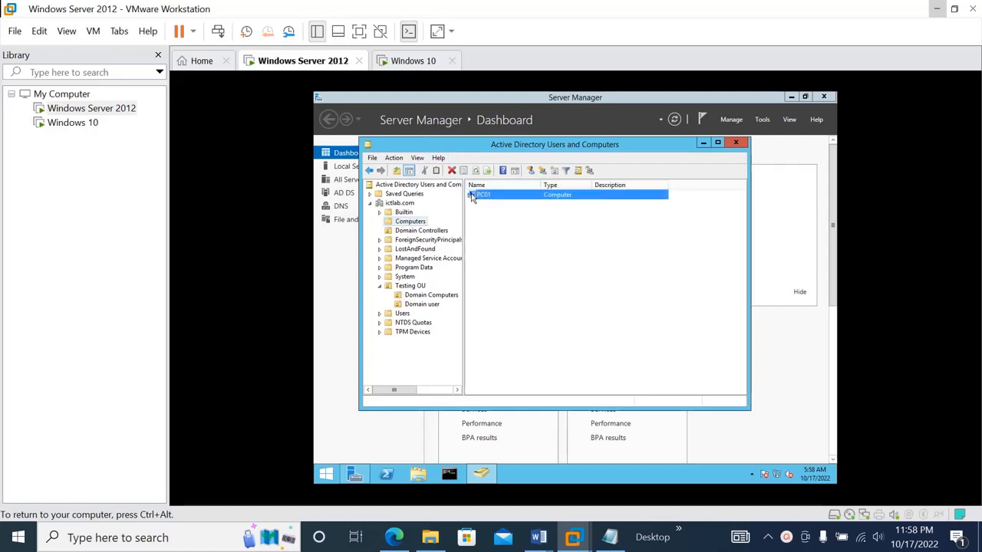
right_click(473, 197)
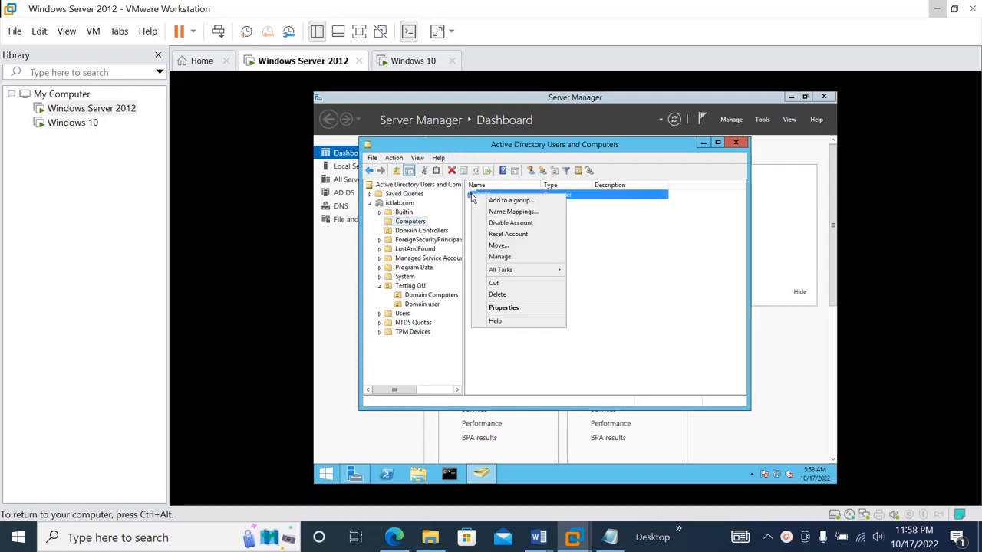
left_click(520, 245)
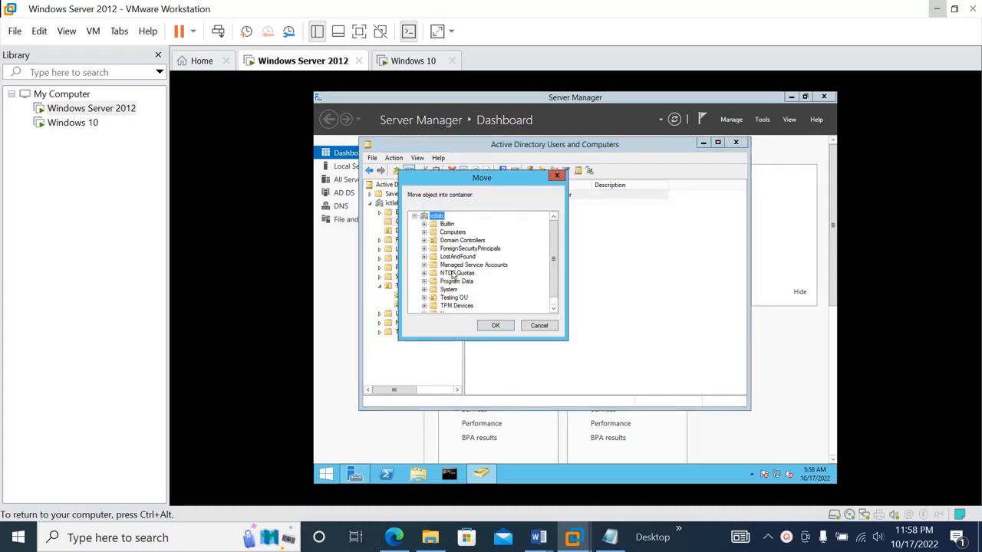
left_click(435, 300)
double_click(433, 299)
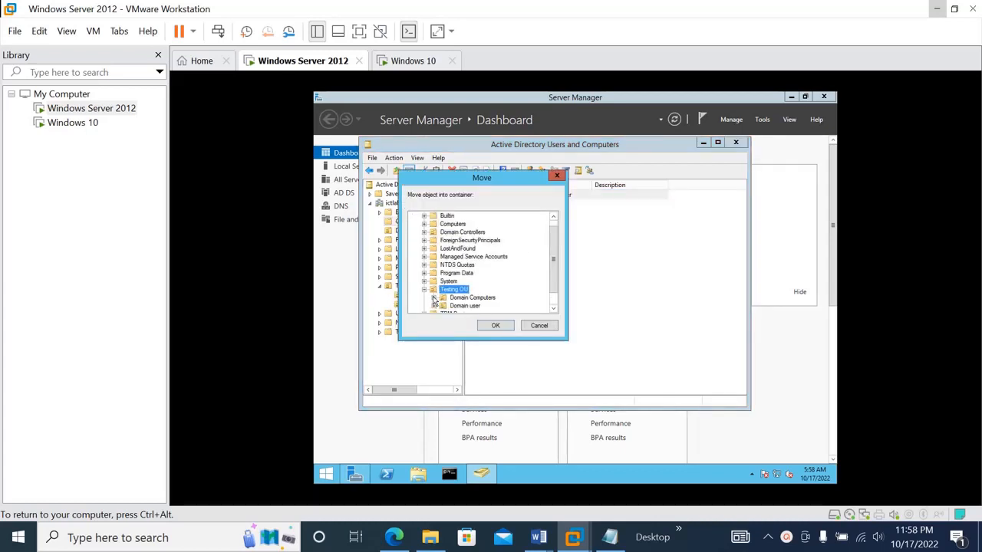
left_click(479, 299)
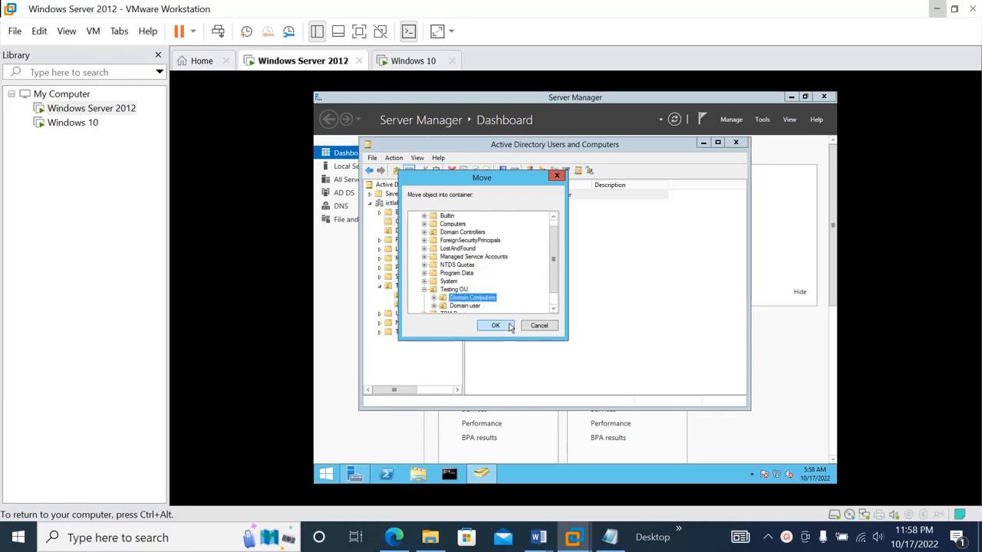
left_click(497, 326)
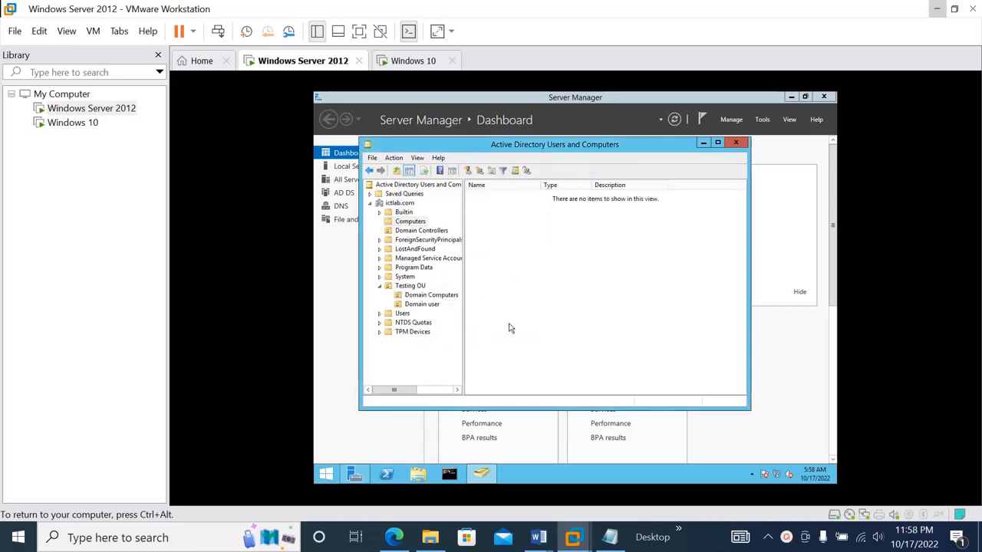
left_click(433, 299)
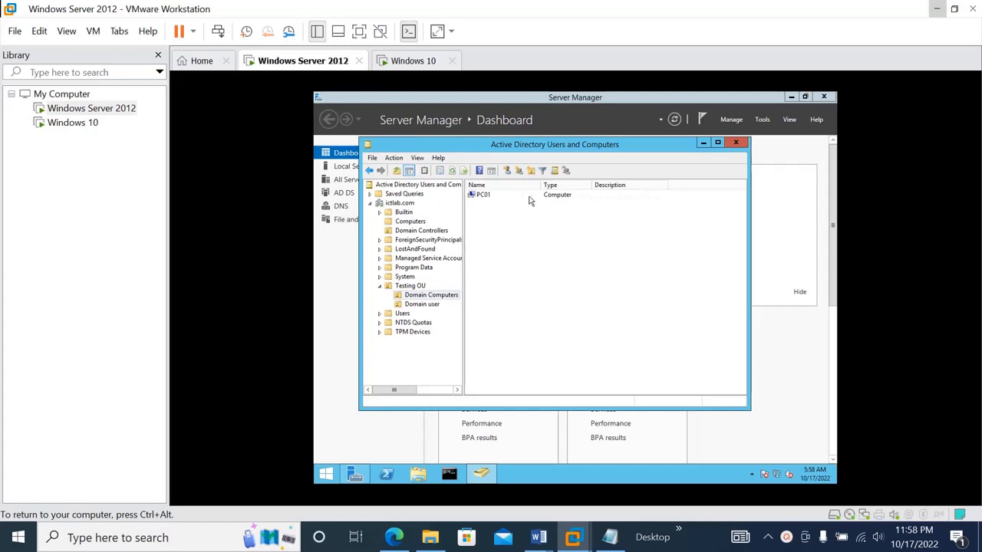